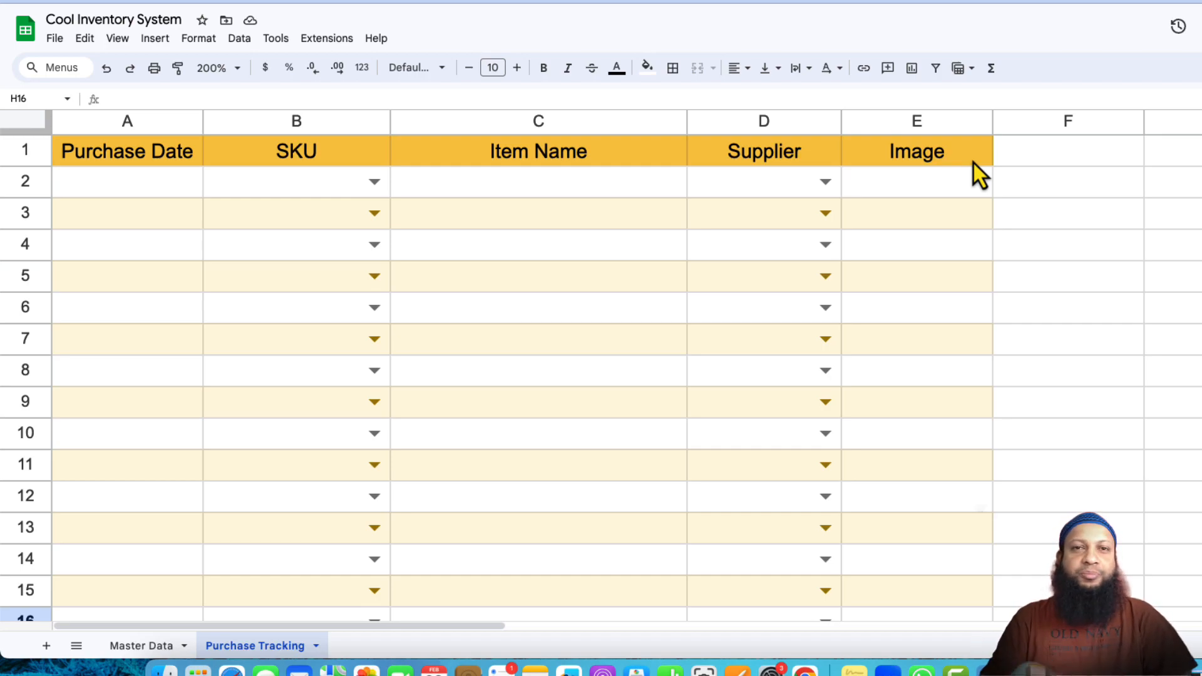
click(129, 158)
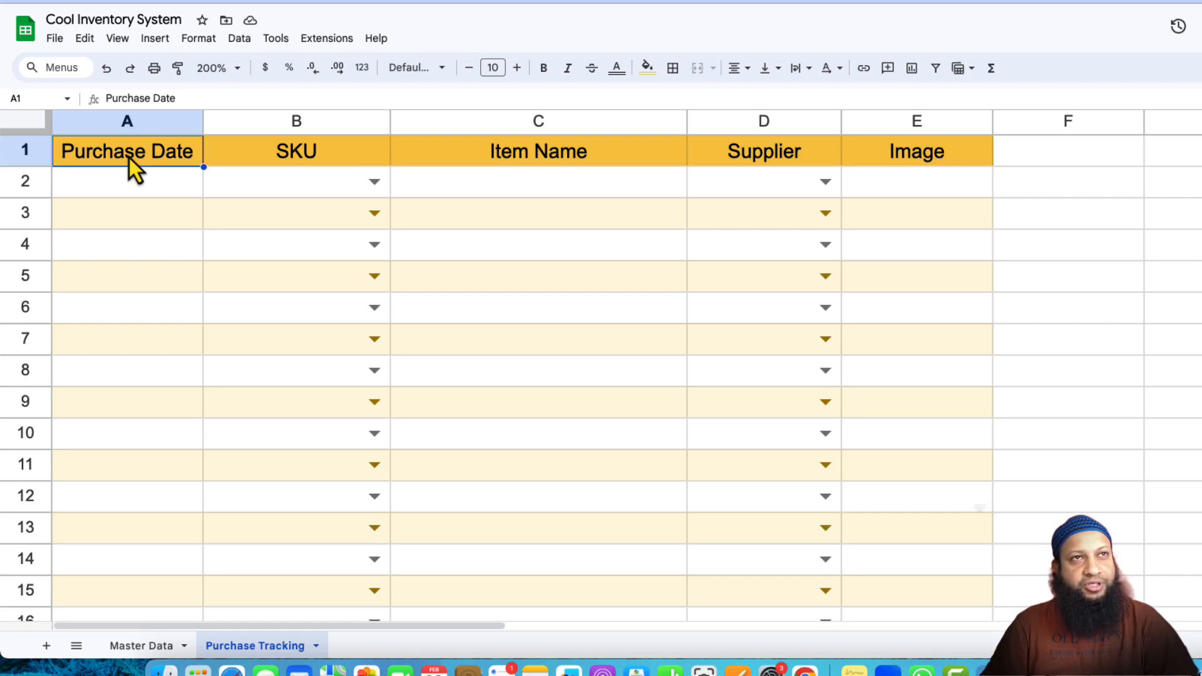
click(300, 155)
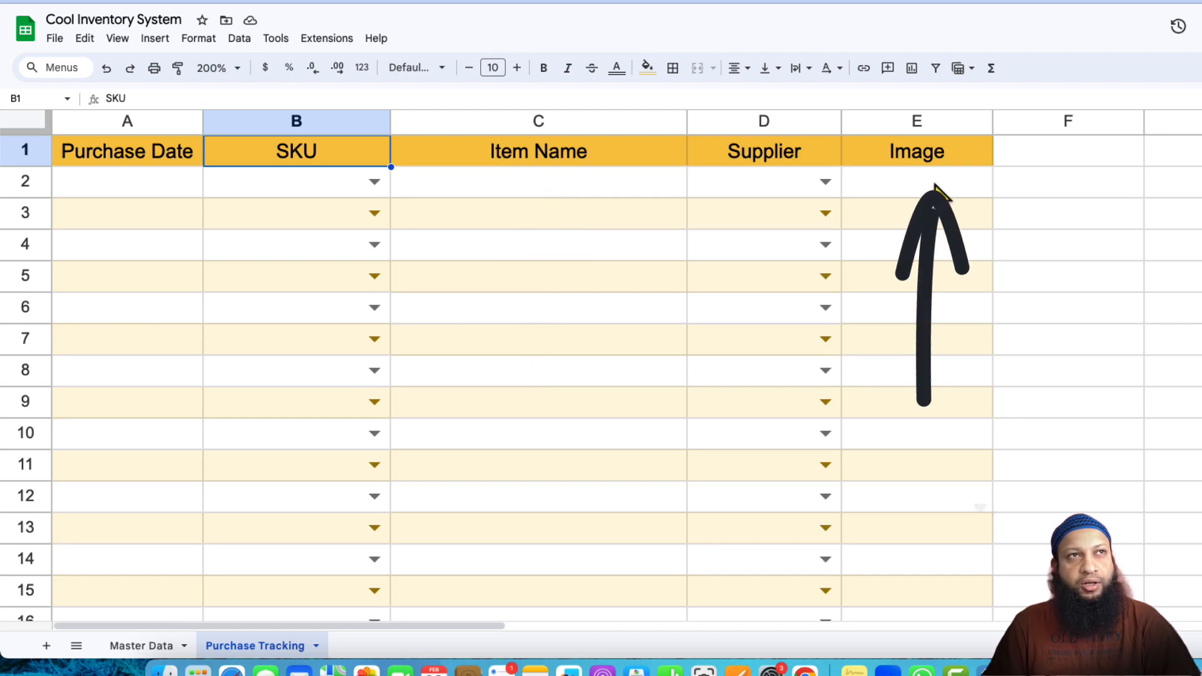
click(137, 194)
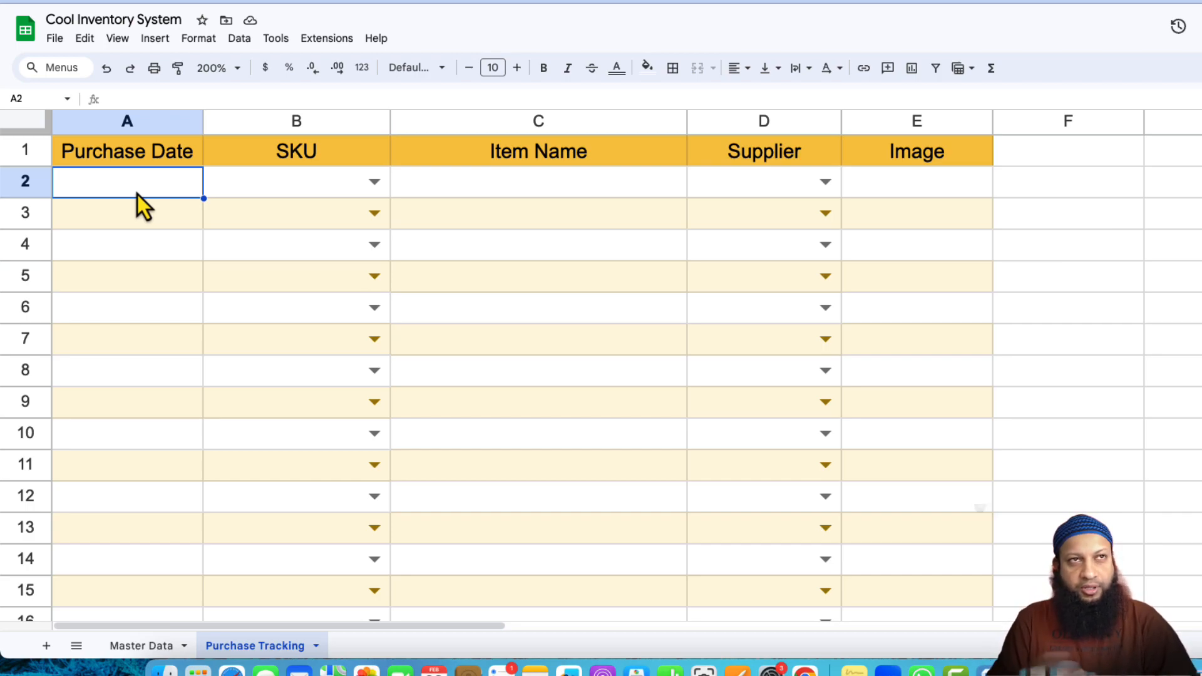
Choose PC-COAST-01 as the SKU in row 2 of the Purchase Tracking sheet.
click(377, 182)
key(Down)
key(Down)
key(Down)
key(Down)
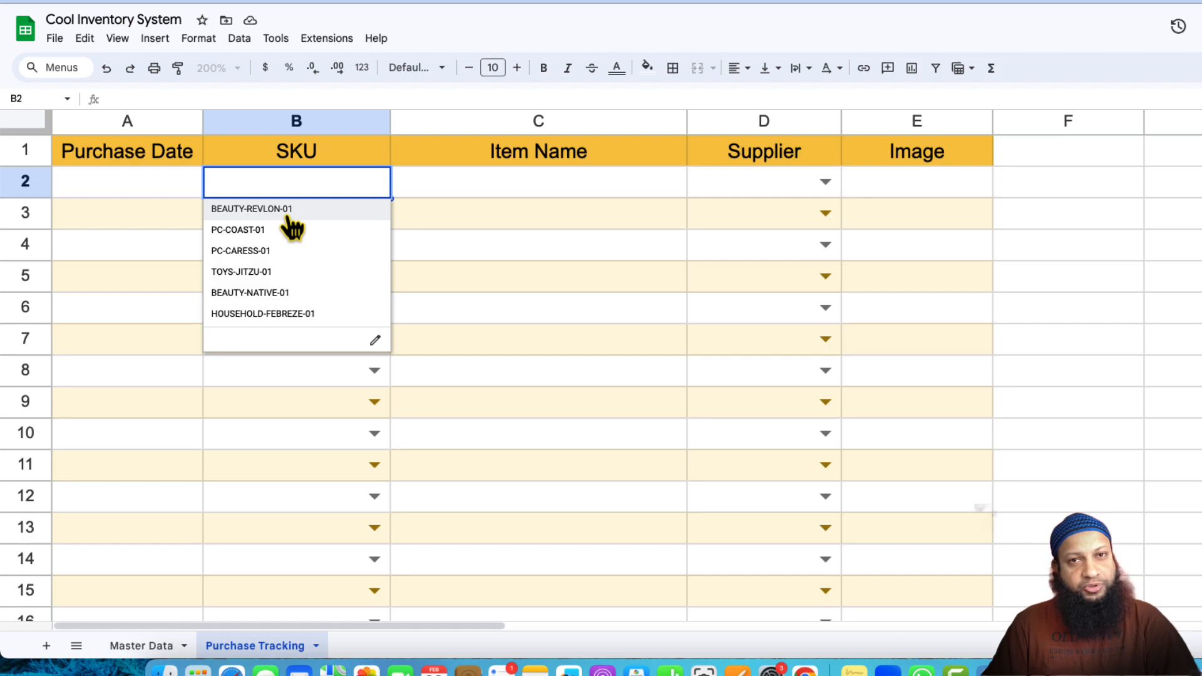
key(Down)
key(Down)
key(Down)
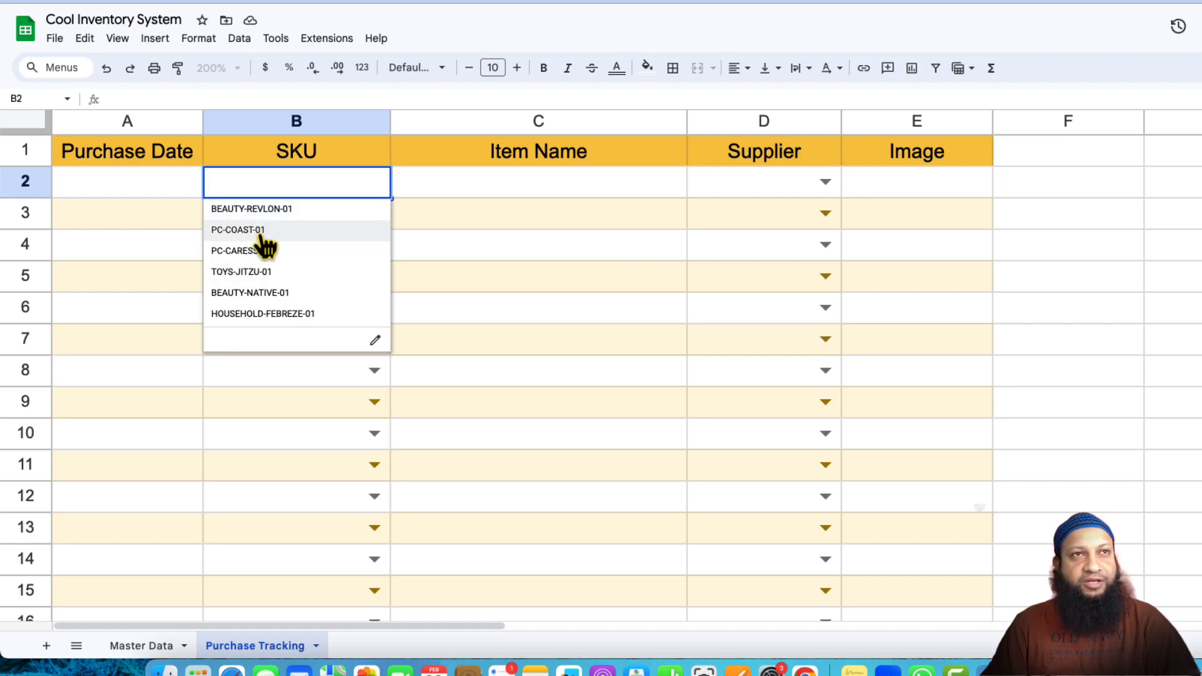
click(269, 230)
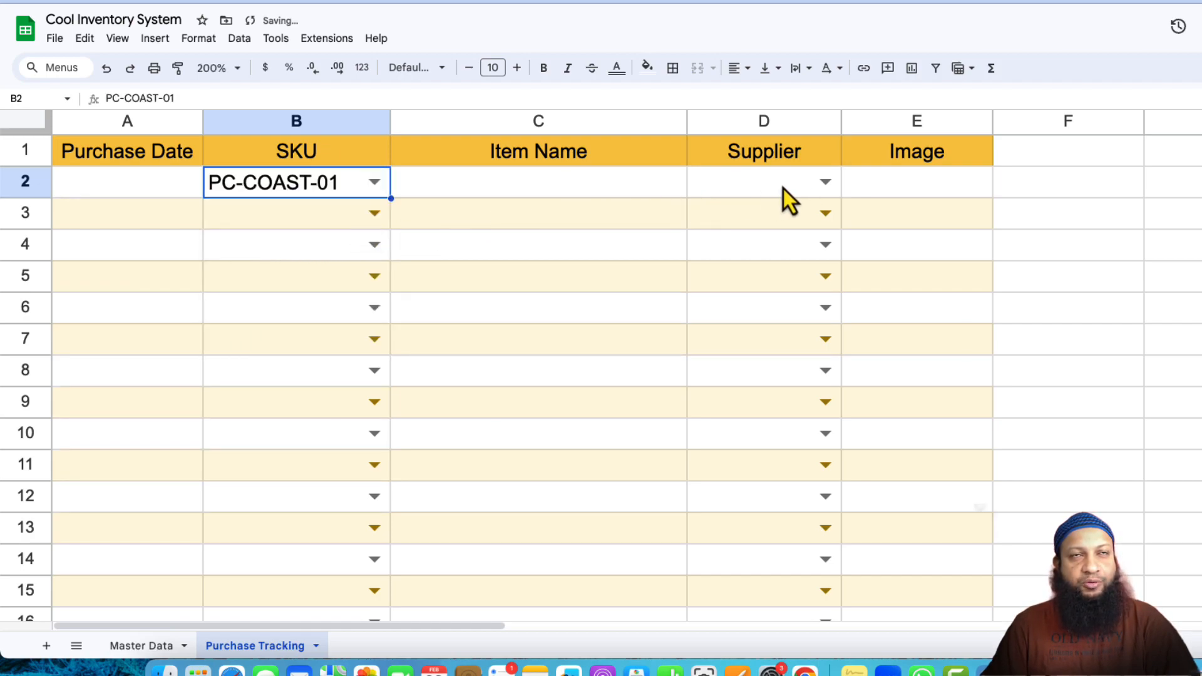
Check the supplier options for row 2, and enter 02/29/2024 as that row's purchase date.
click(826, 182)
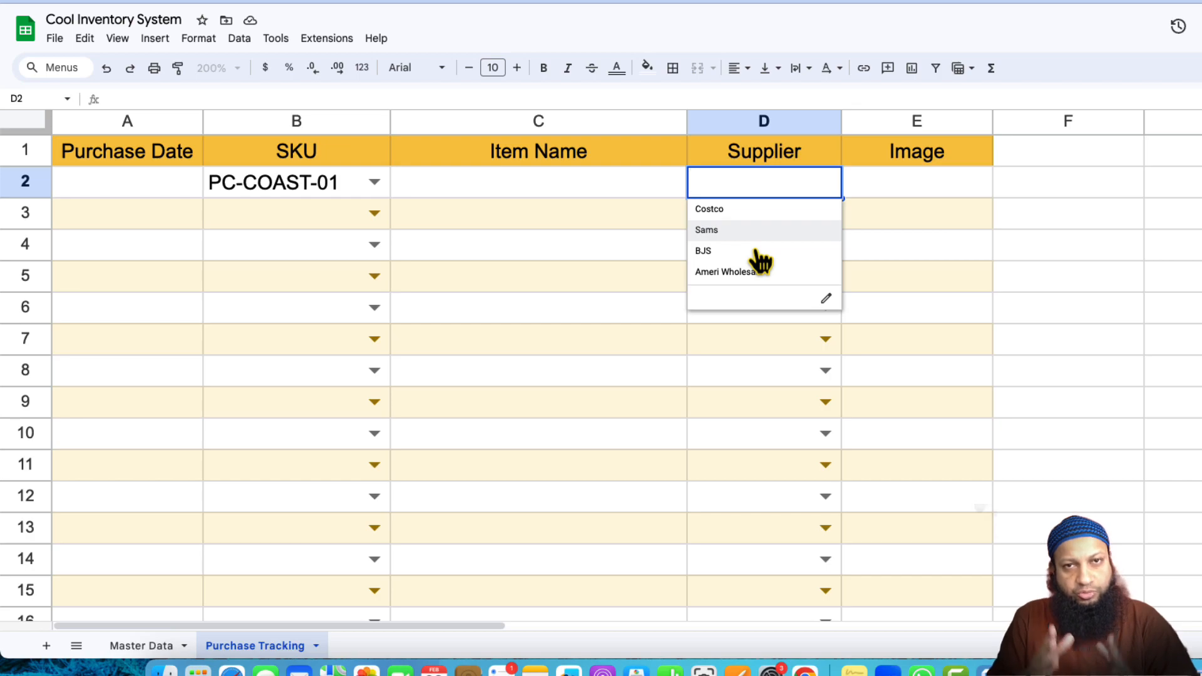
click(938, 177)
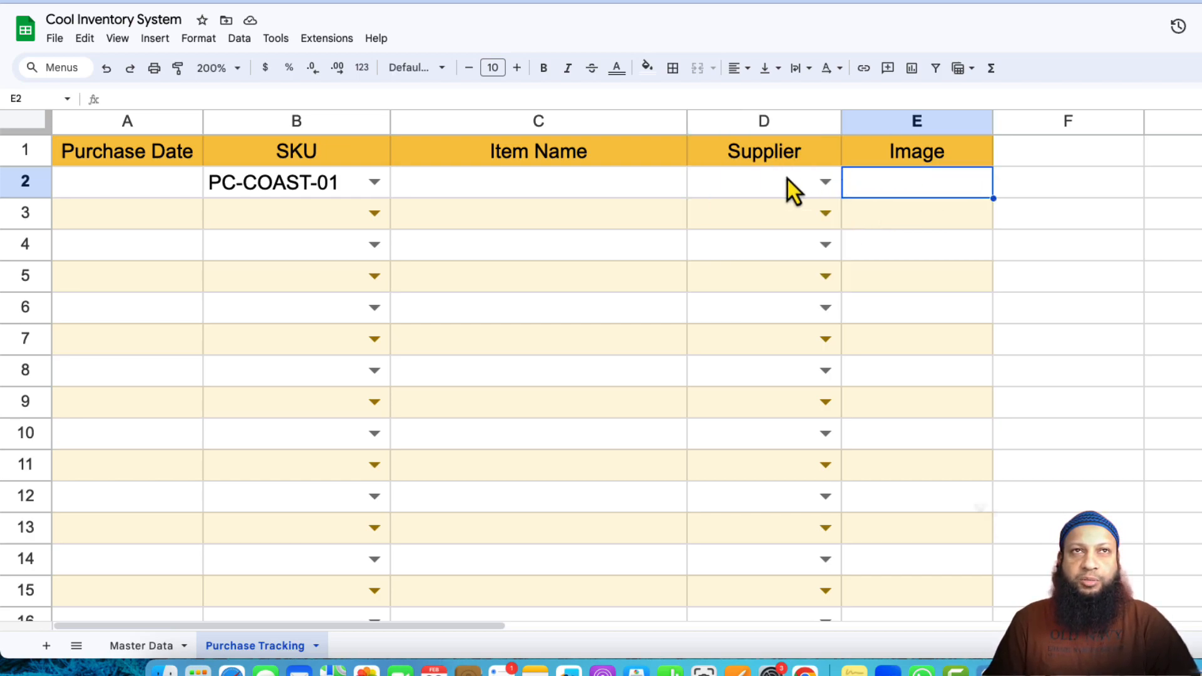
click(120, 191)
text(02/29/2024)
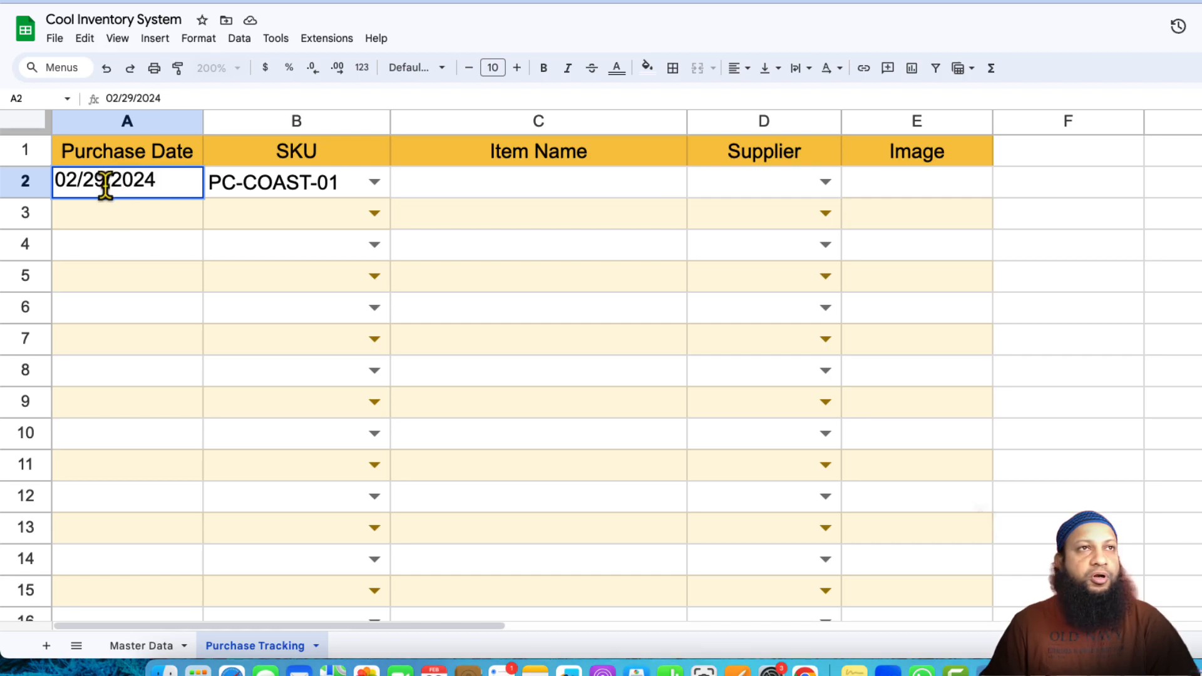
click(243, 285)
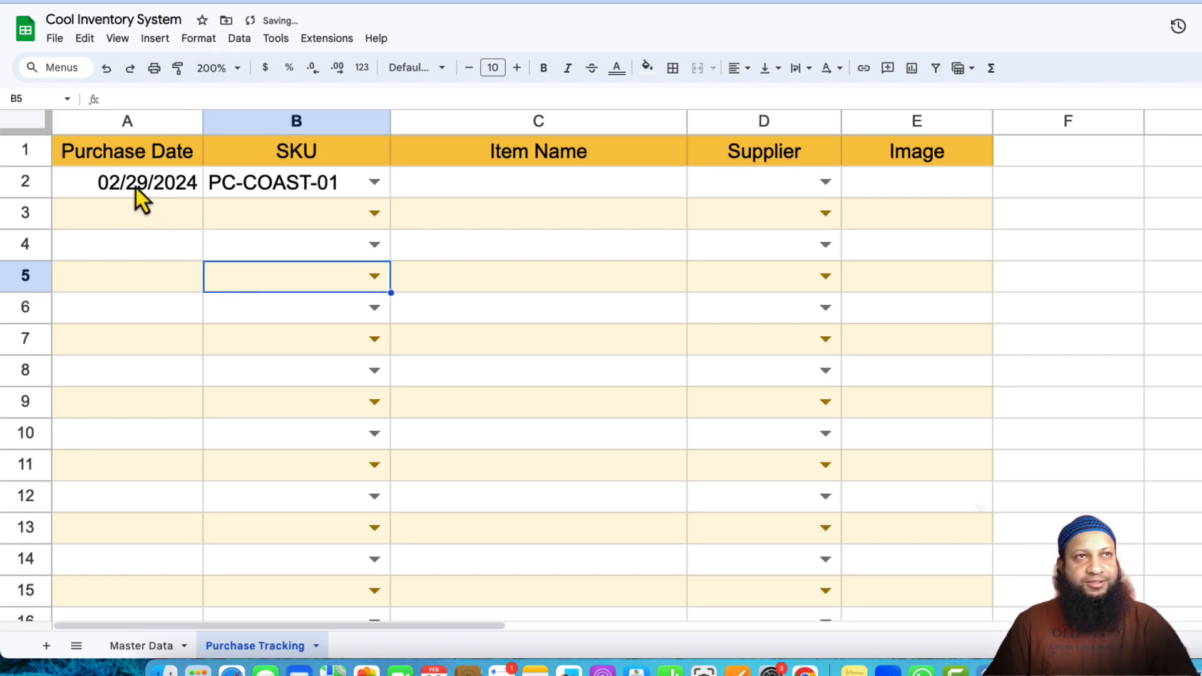
click(491, 185)
click(951, 188)
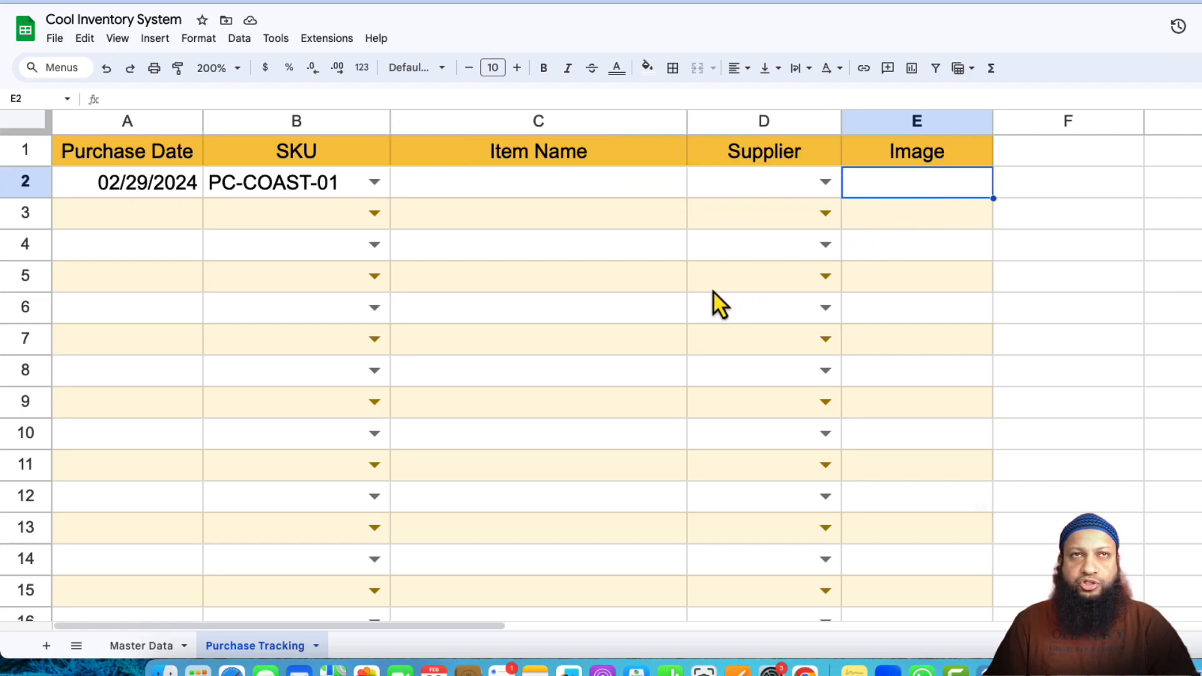
click(554, 186)
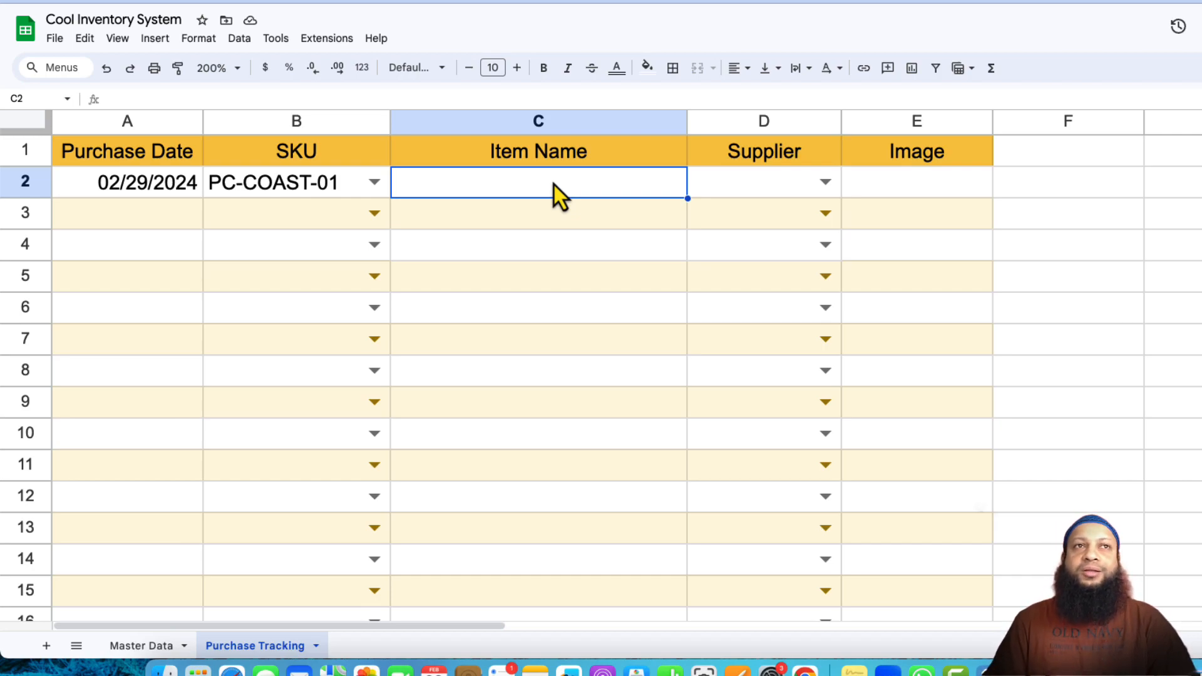
Change the SKU in row 2 to PC-CARESS-01.
click(375, 182)
click(284, 253)
click(519, 186)
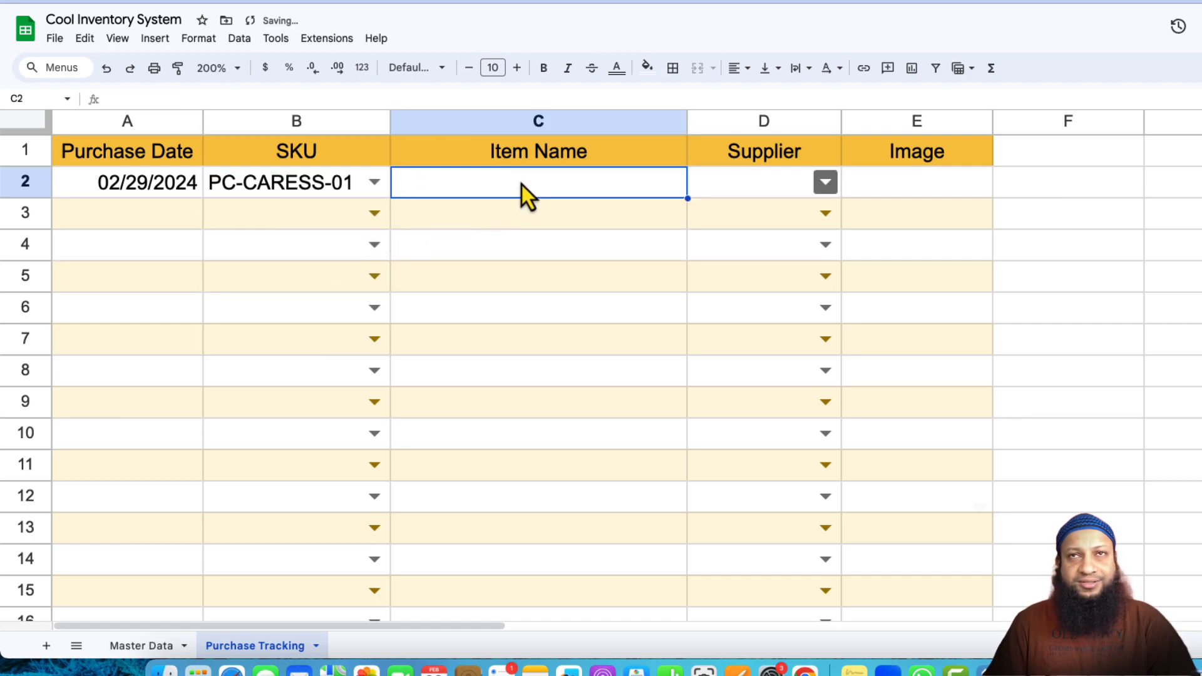
click(918, 185)
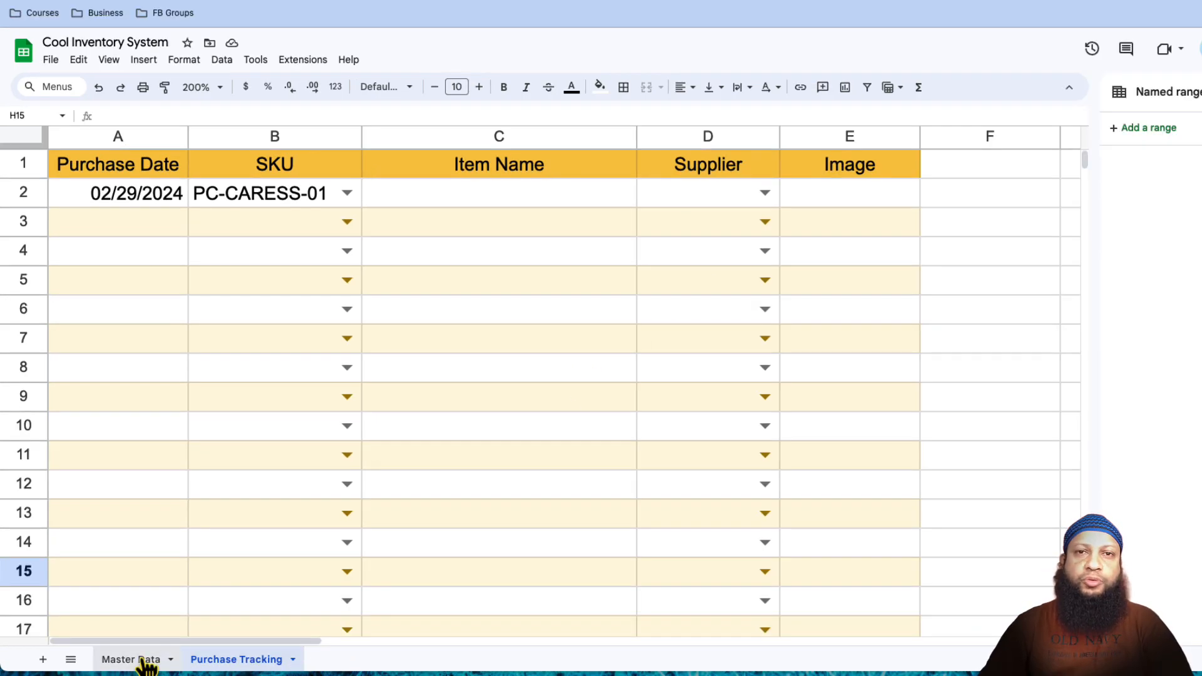
Start a new named range covering the product names in B2:B7 of the Master Data sheet.
click(143, 660)
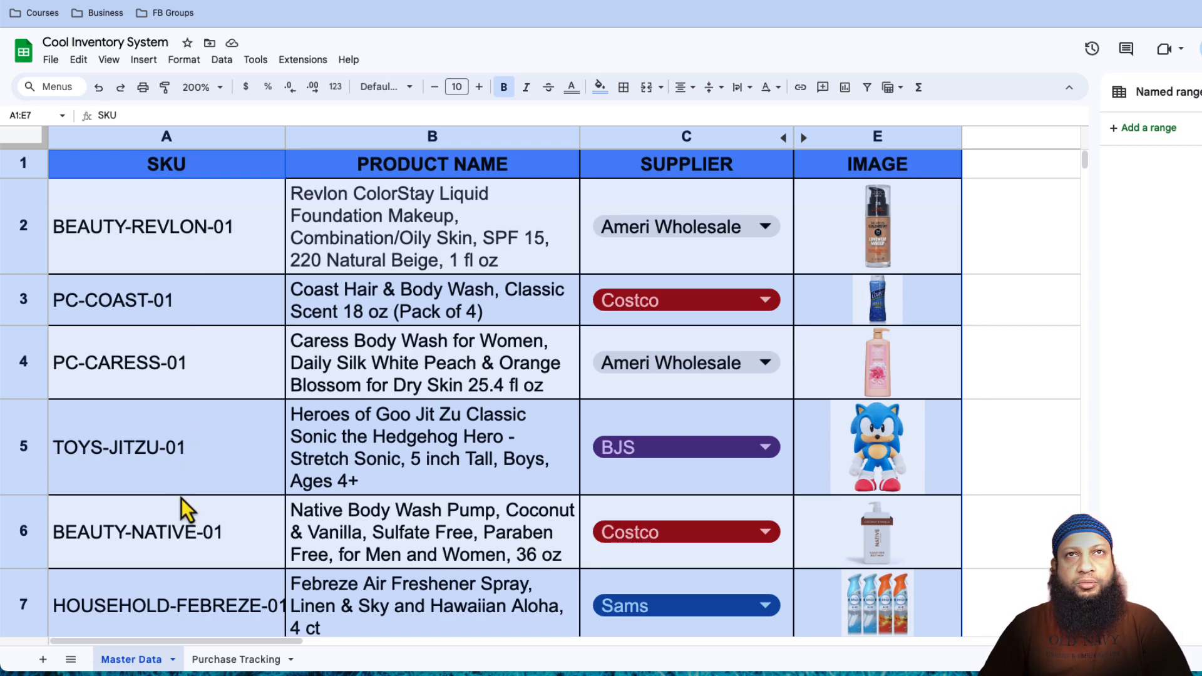
click(463, 223)
click(912, 204)
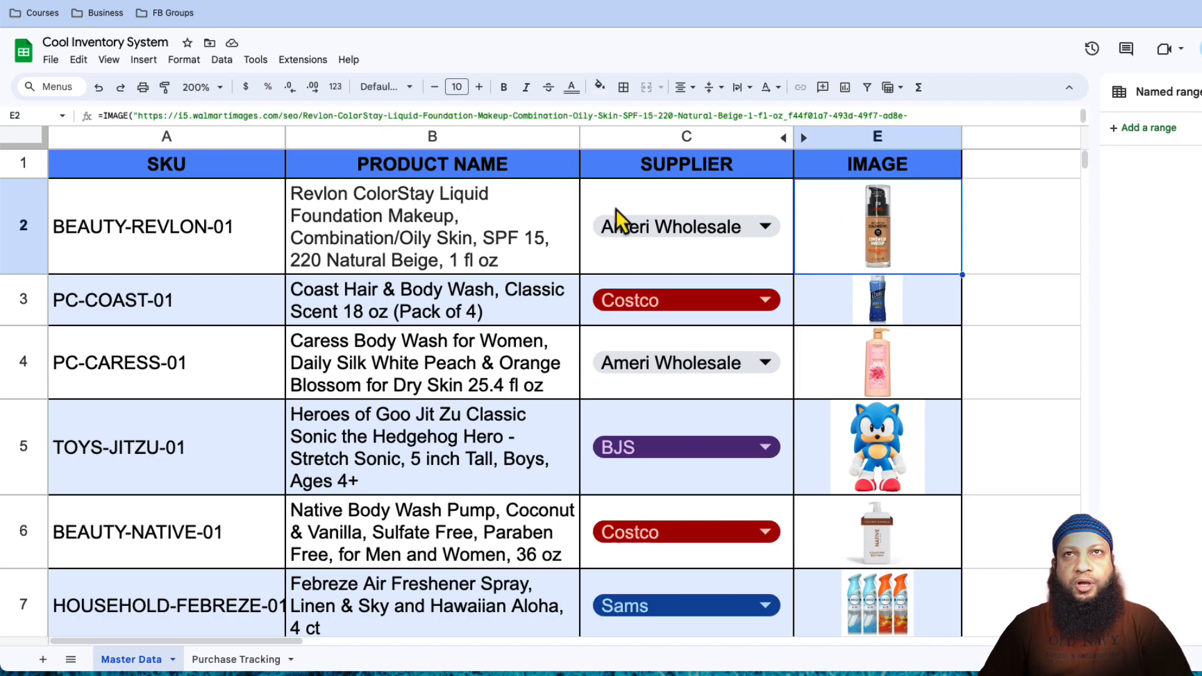
click(500, 210)
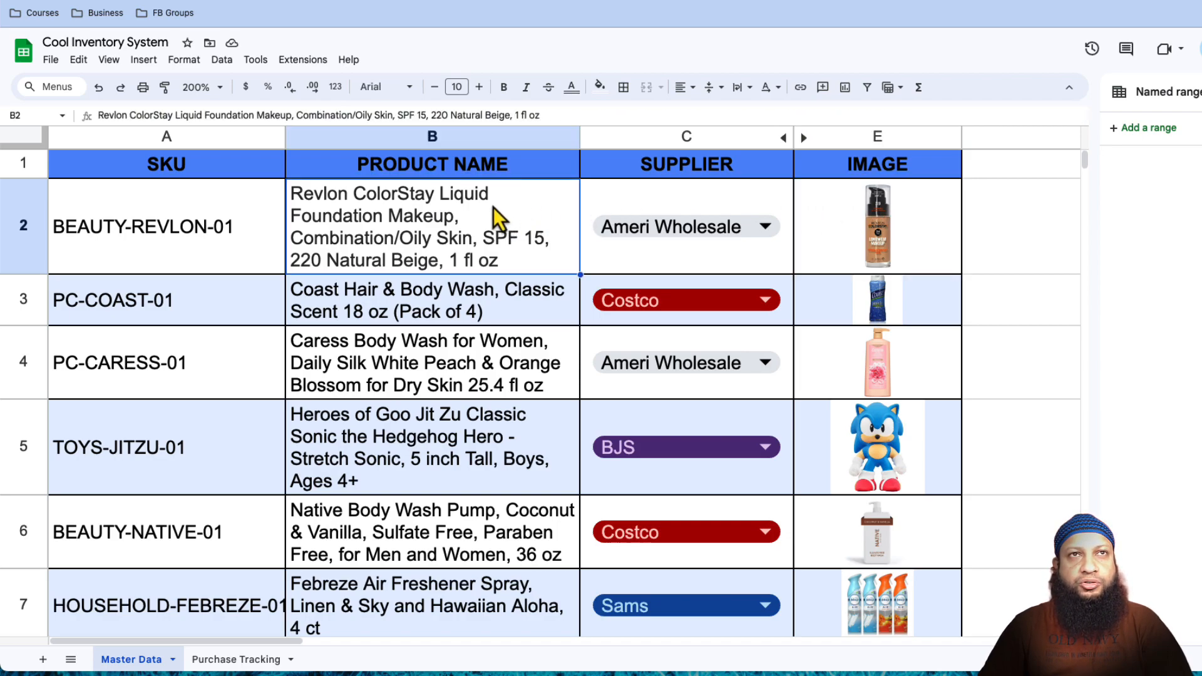
drag(481, 201, 497, 341)
drag(488, 271, 489, 271)
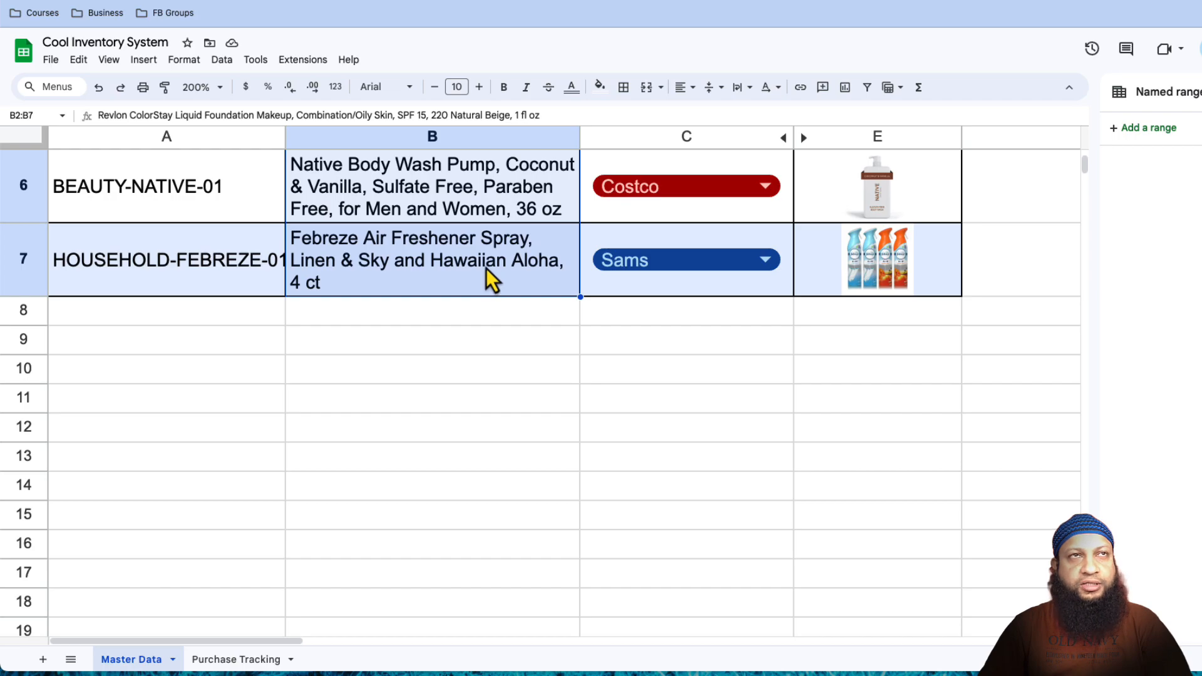
scroll(491, 276, up, 5)
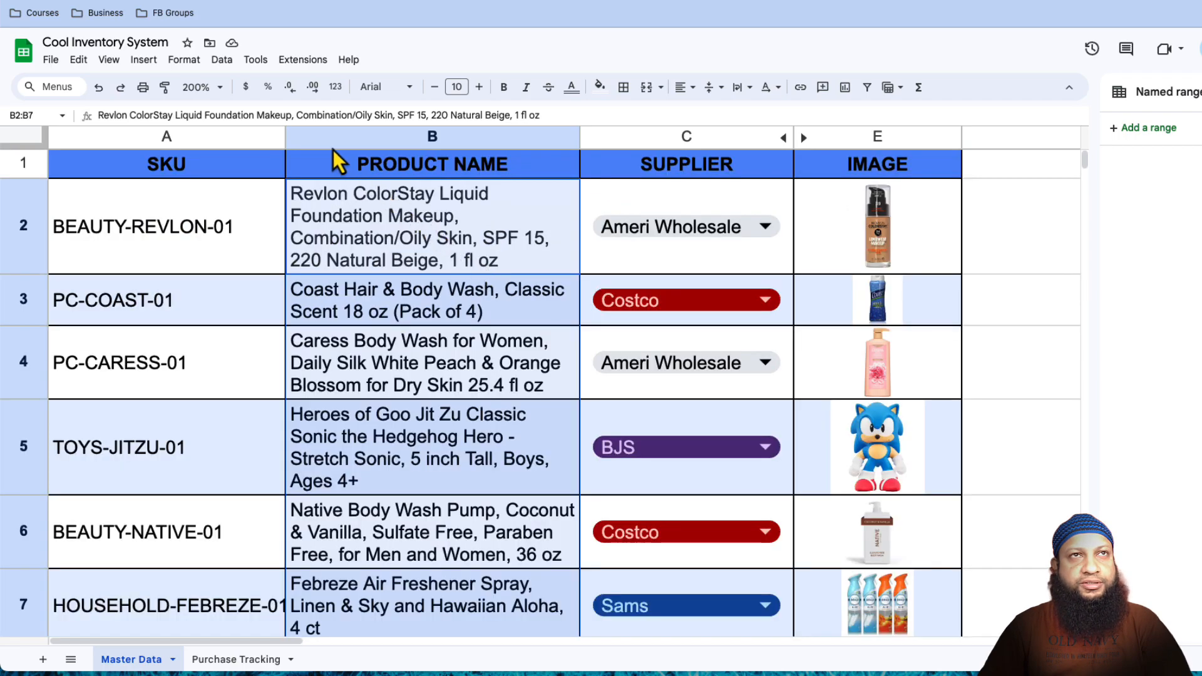
click(223, 62)
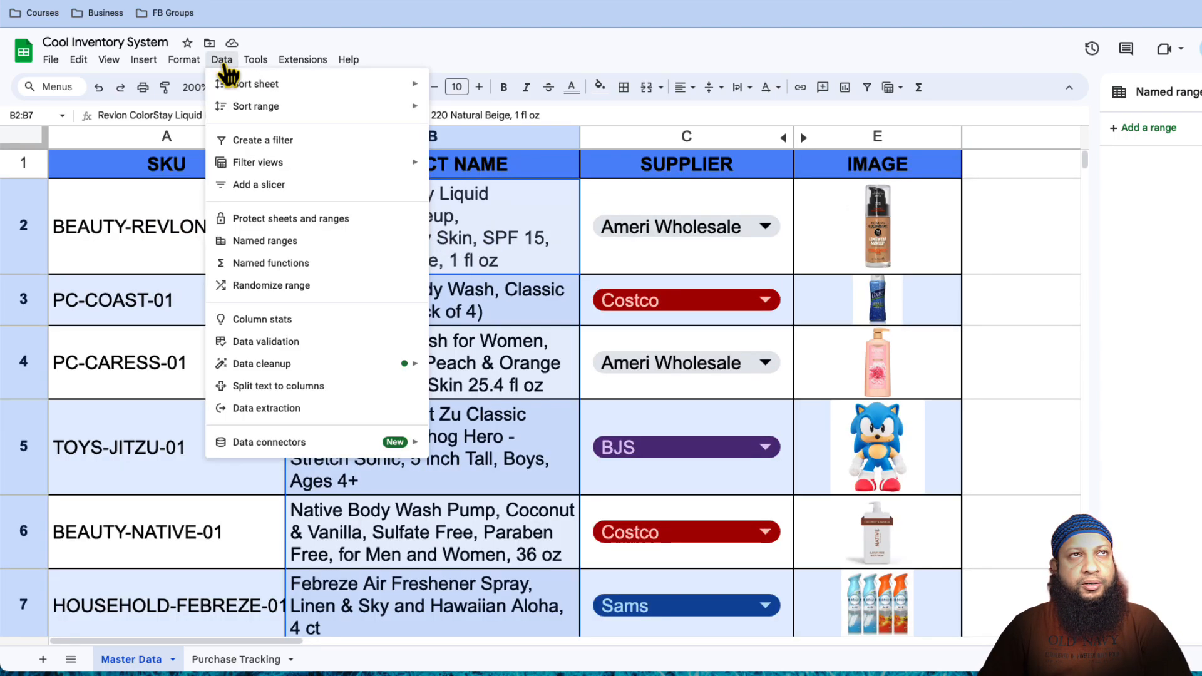
click(275, 250)
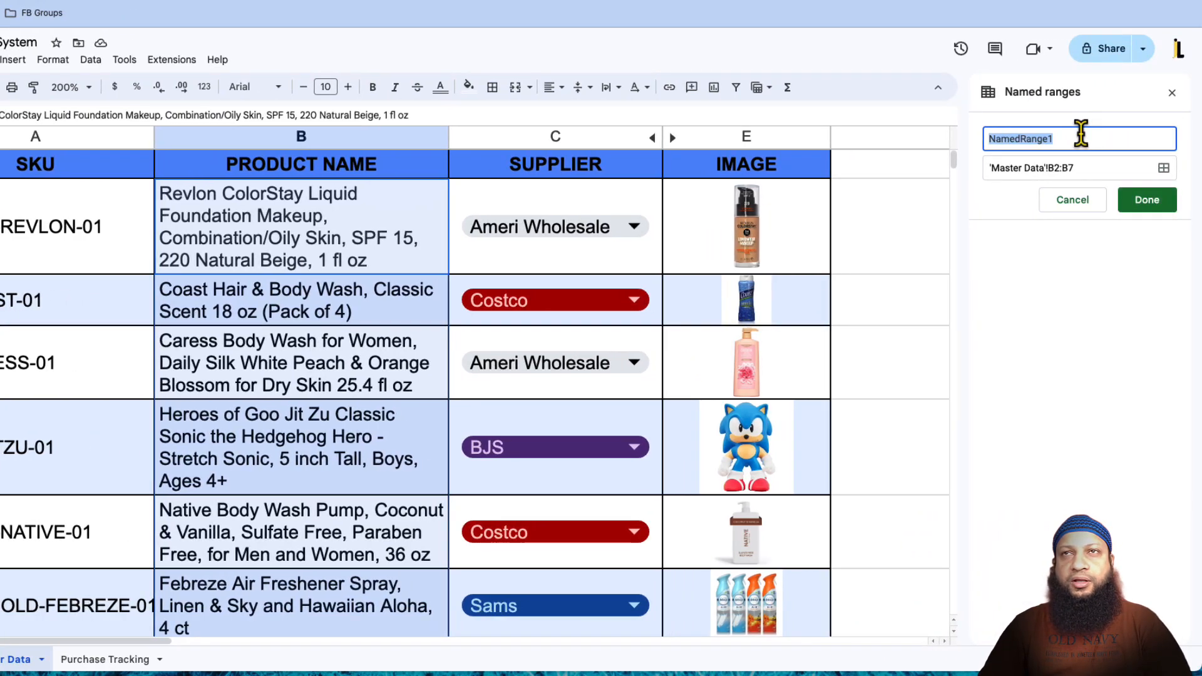
Name the product name range MasterData_ProductName and save it.
text(MASTER)
key(BackSpace)
key(BackSpace)
key(BackSpace)
key(BackSpace)
key(BackSpace)
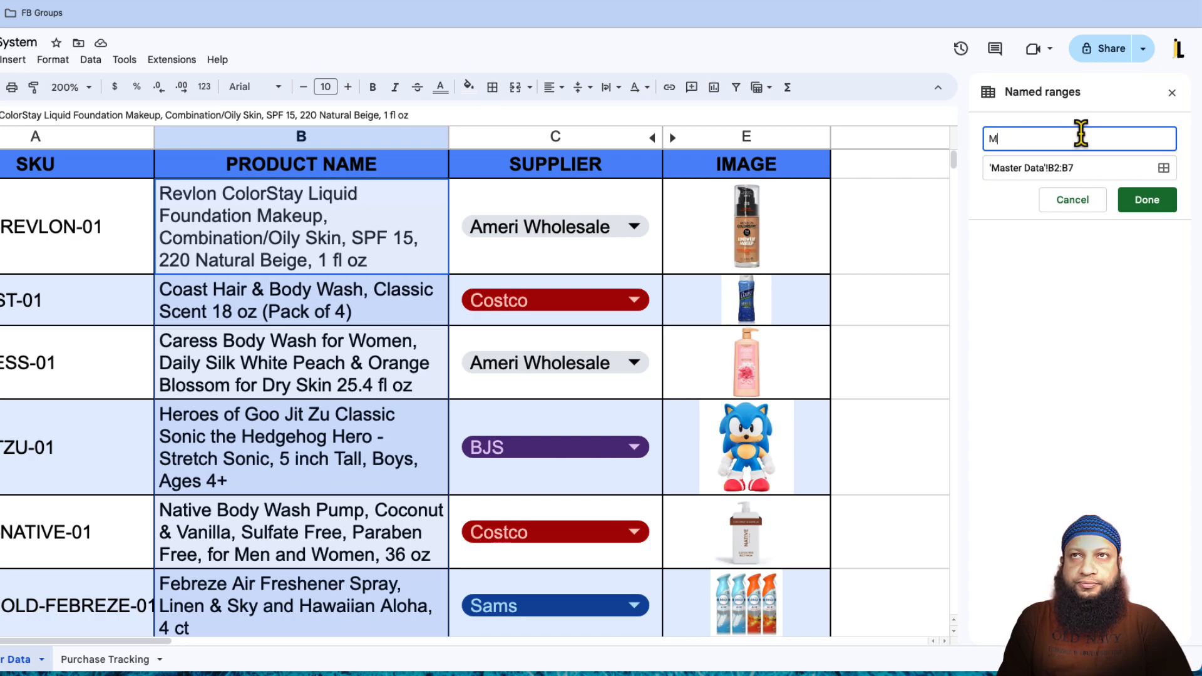
text(asterData_)
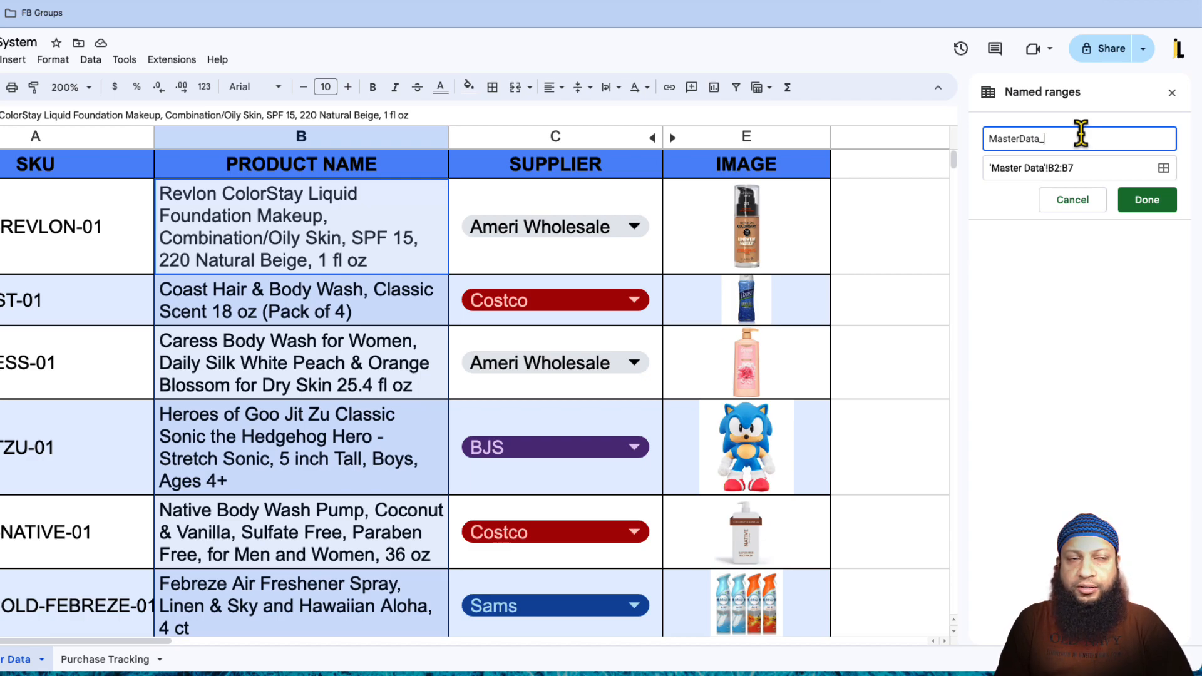
text(P)
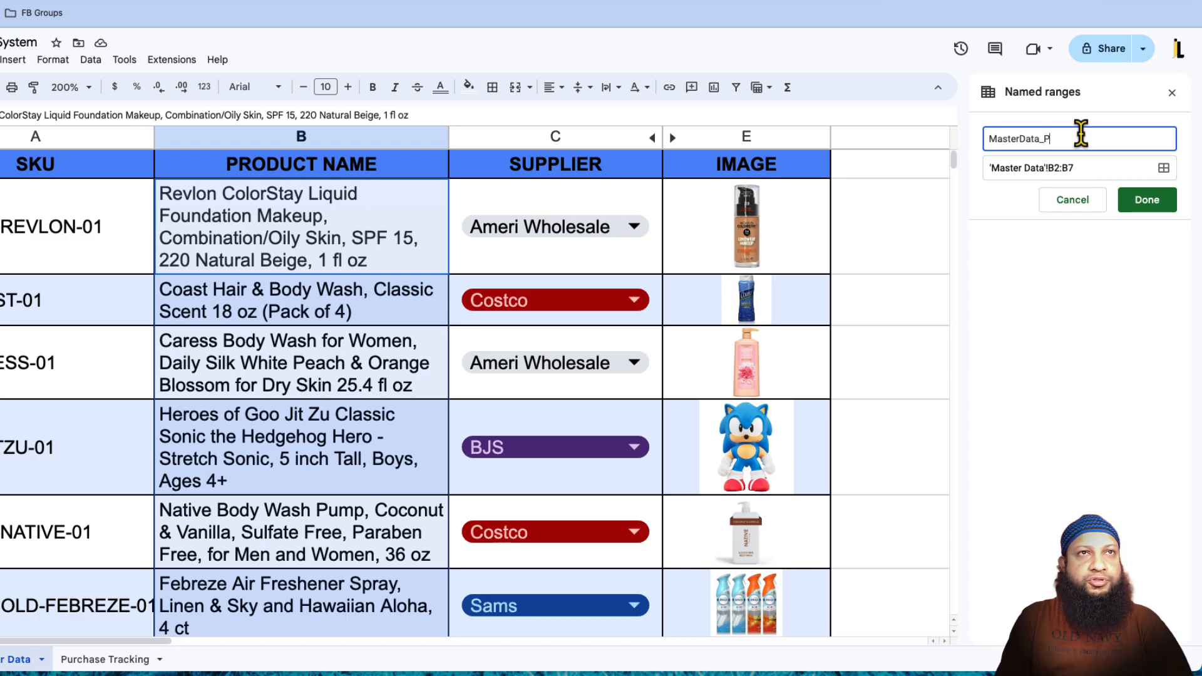
text(roduct)
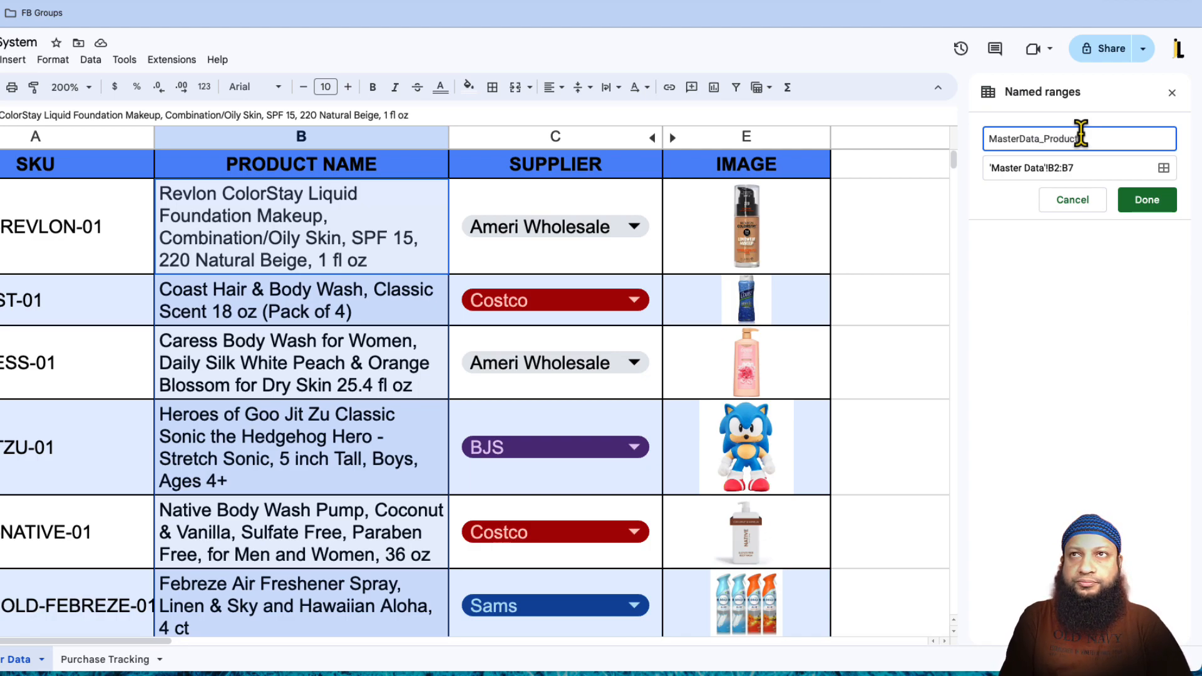
text(Name)
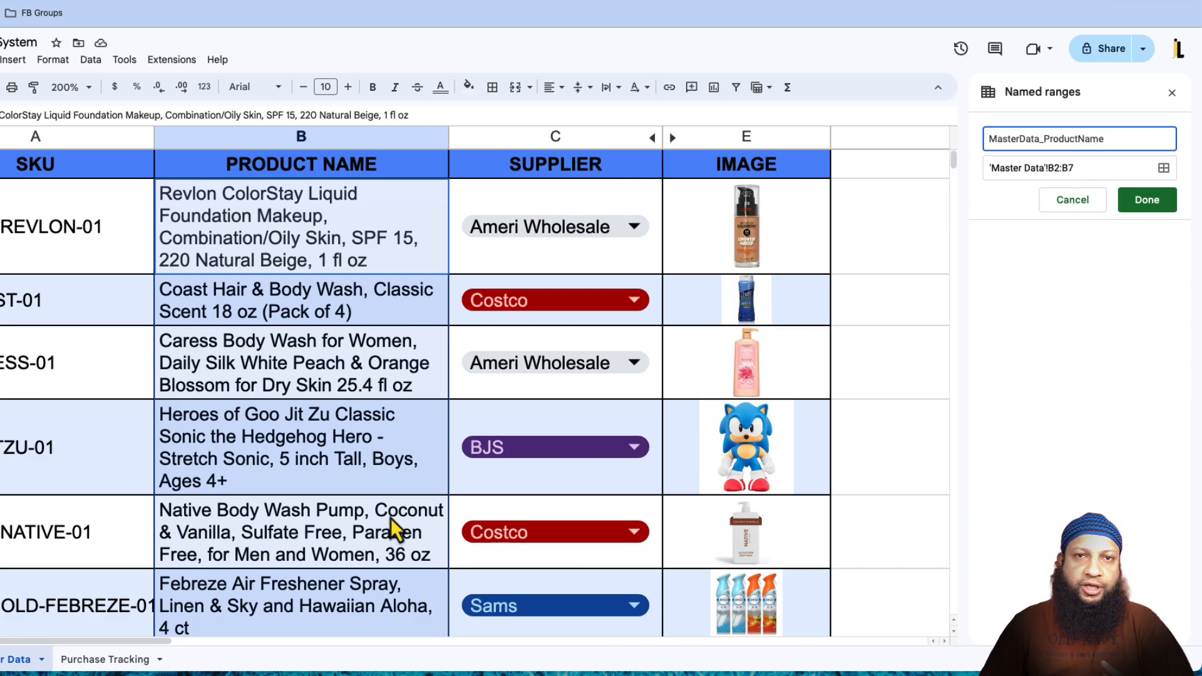
drag(1039, 138, 983, 137)
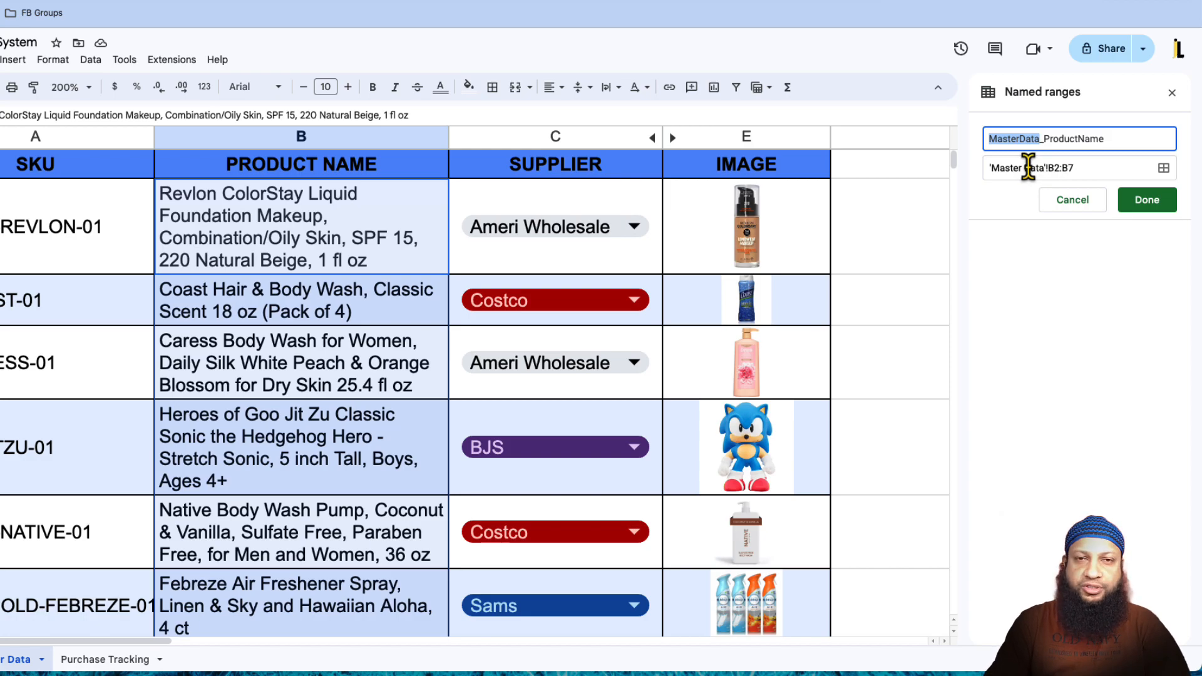
click(1157, 201)
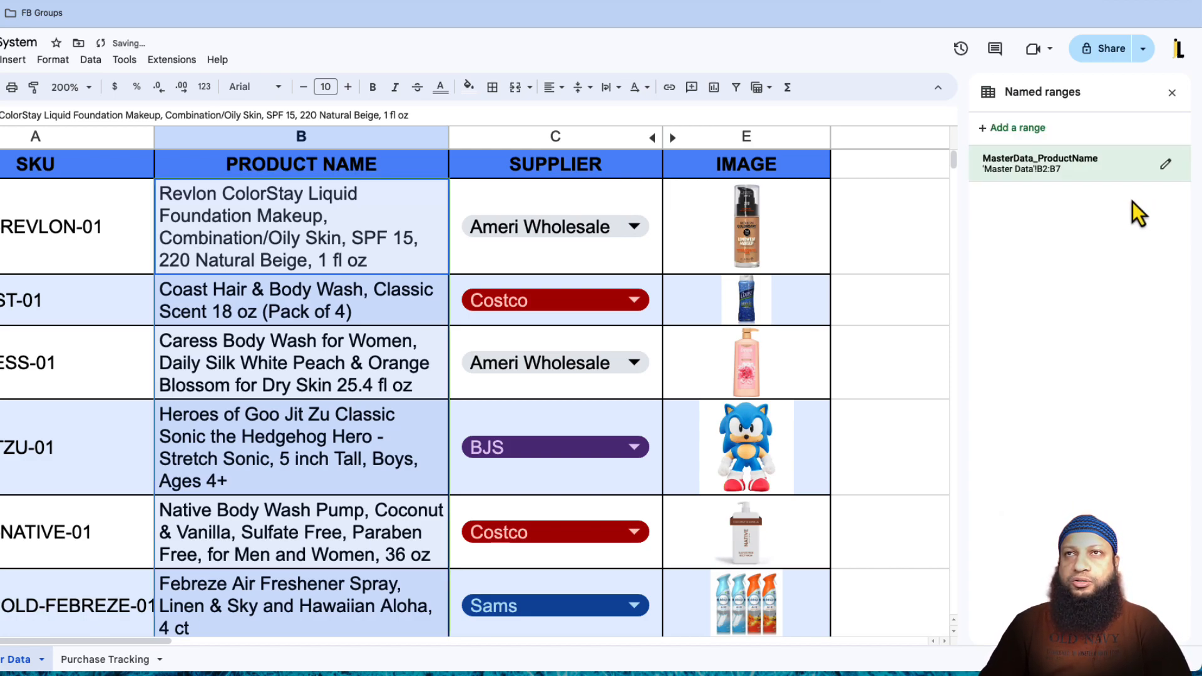
Create a named range MasterData_Image covering the product images in E2:E7 of the Master Data sheet.
click(794, 224)
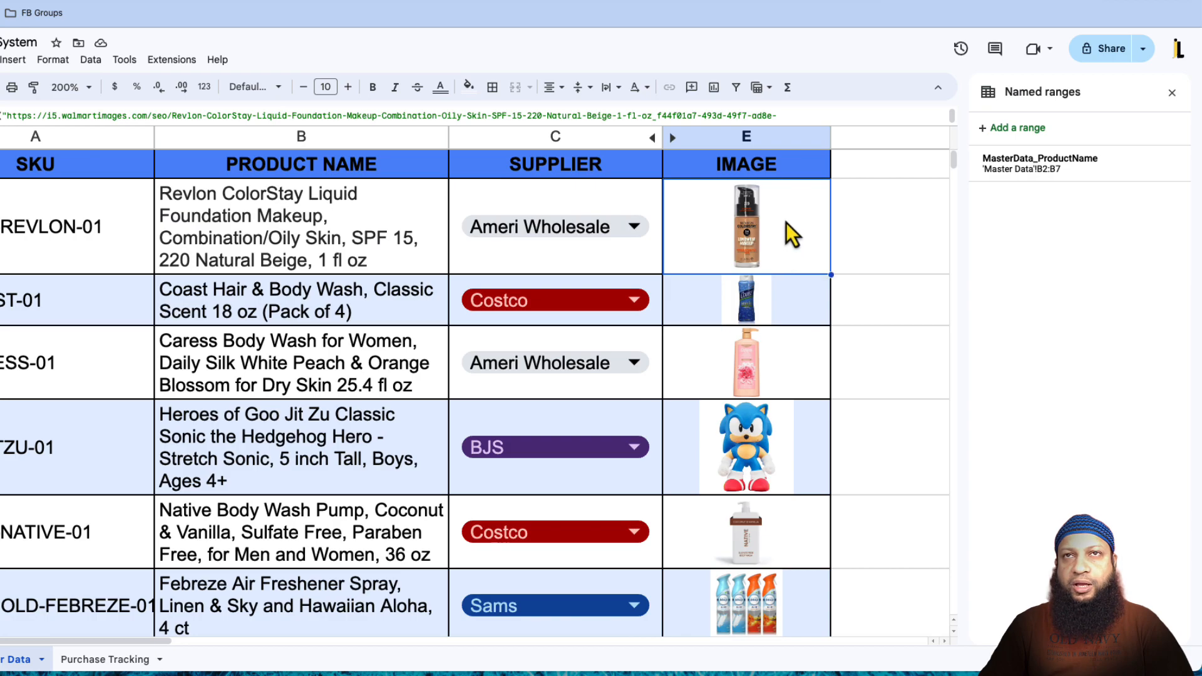
drag(786, 223, 772, 389)
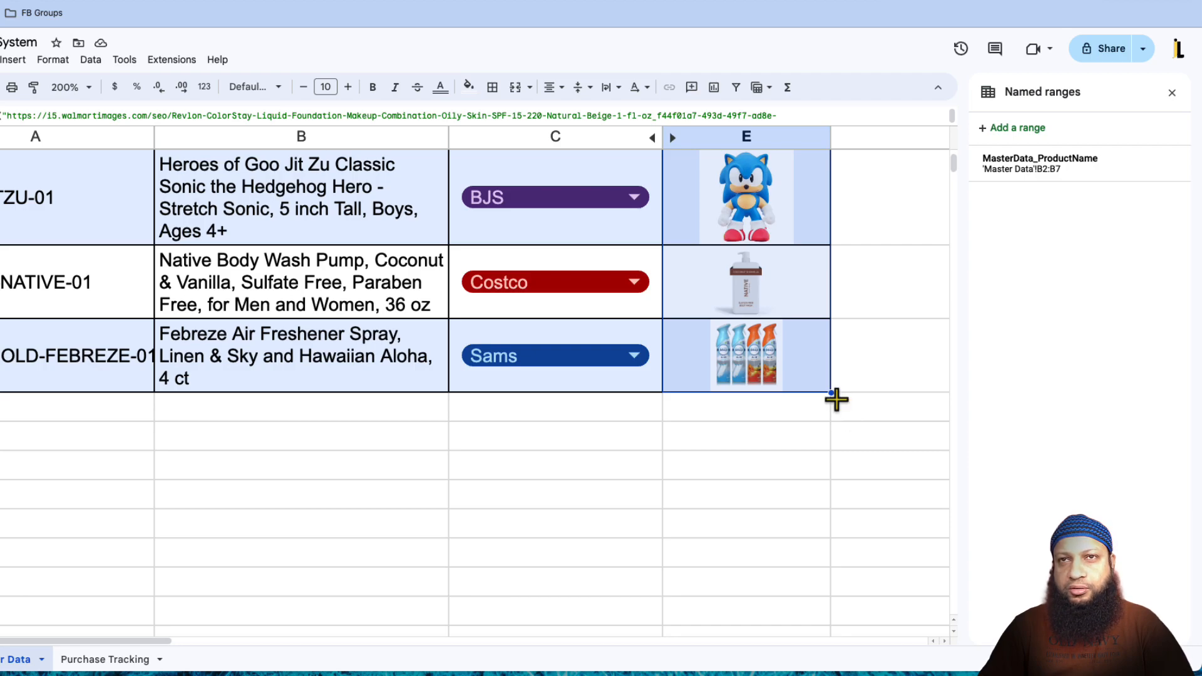
scroll(837, 404, up, 4)
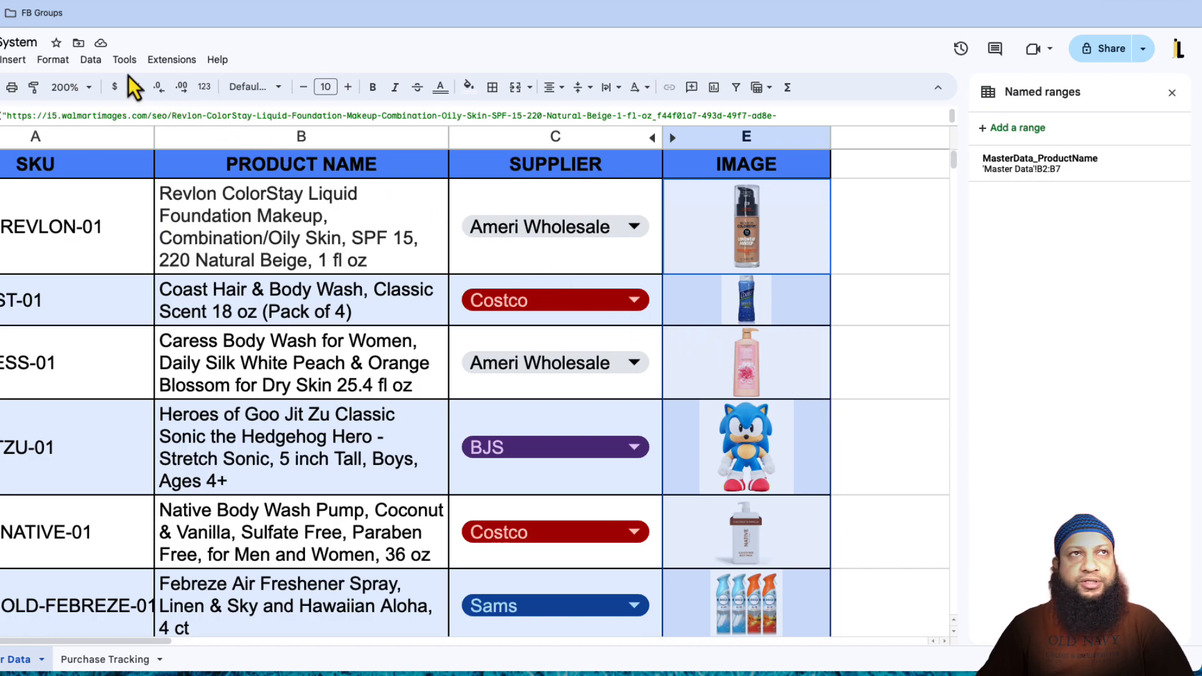
click(90, 61)
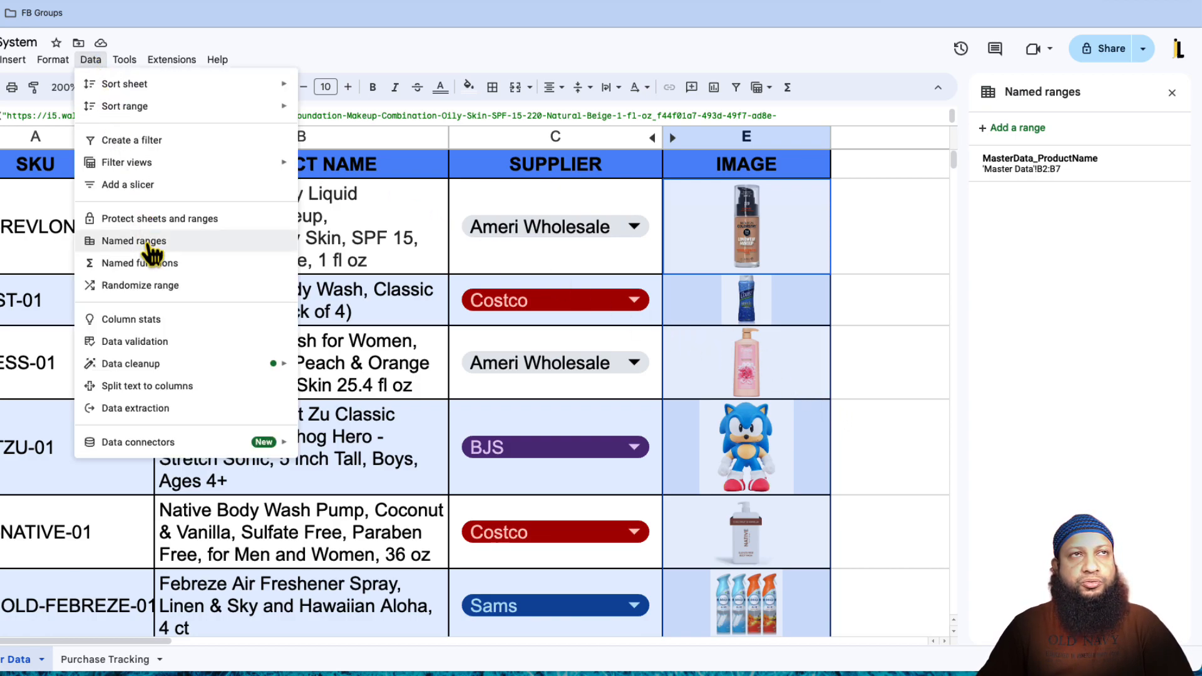
click(1003, 128)
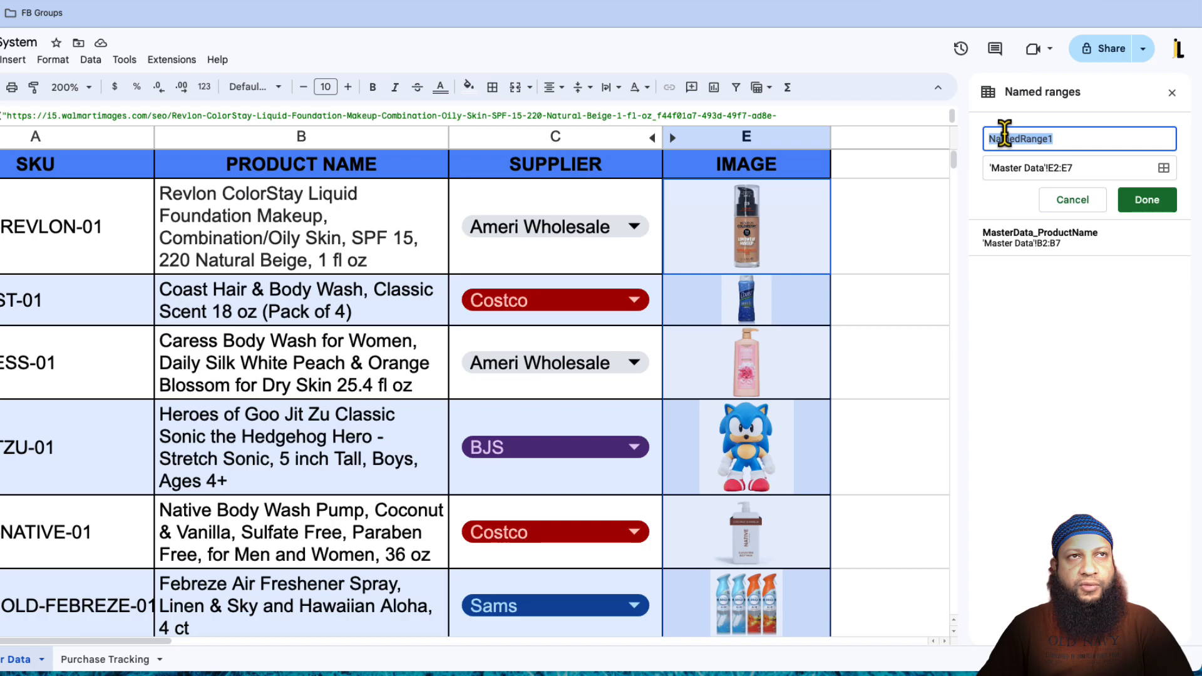
text(Master)
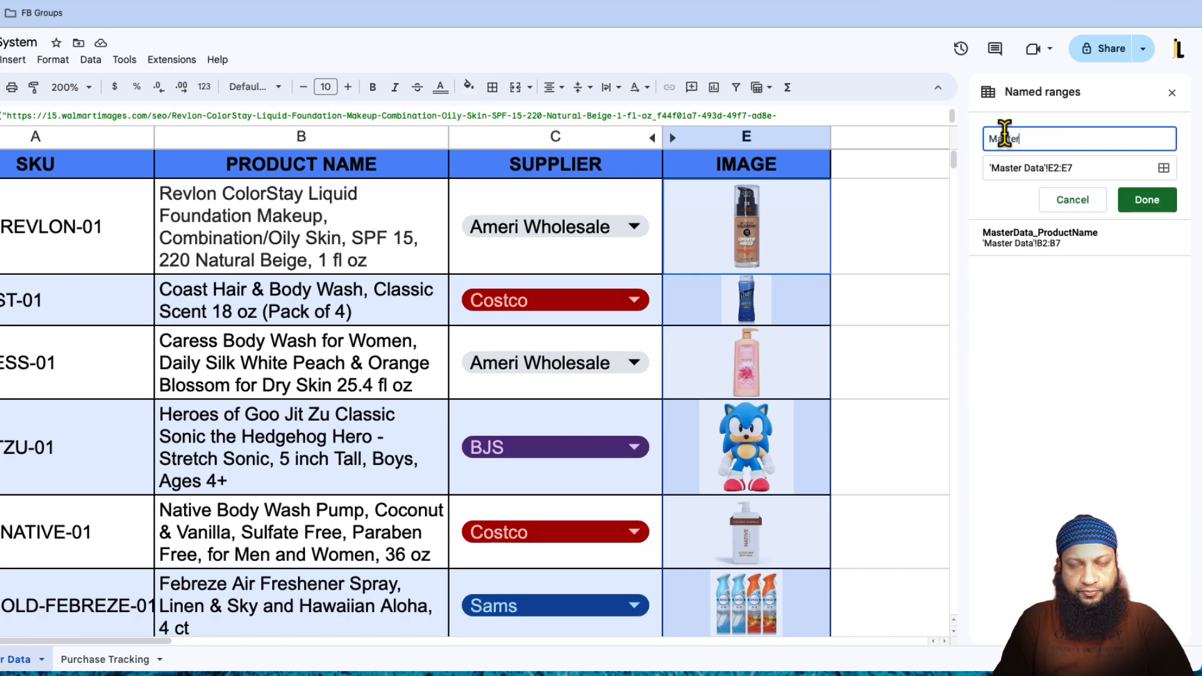
text(Data)
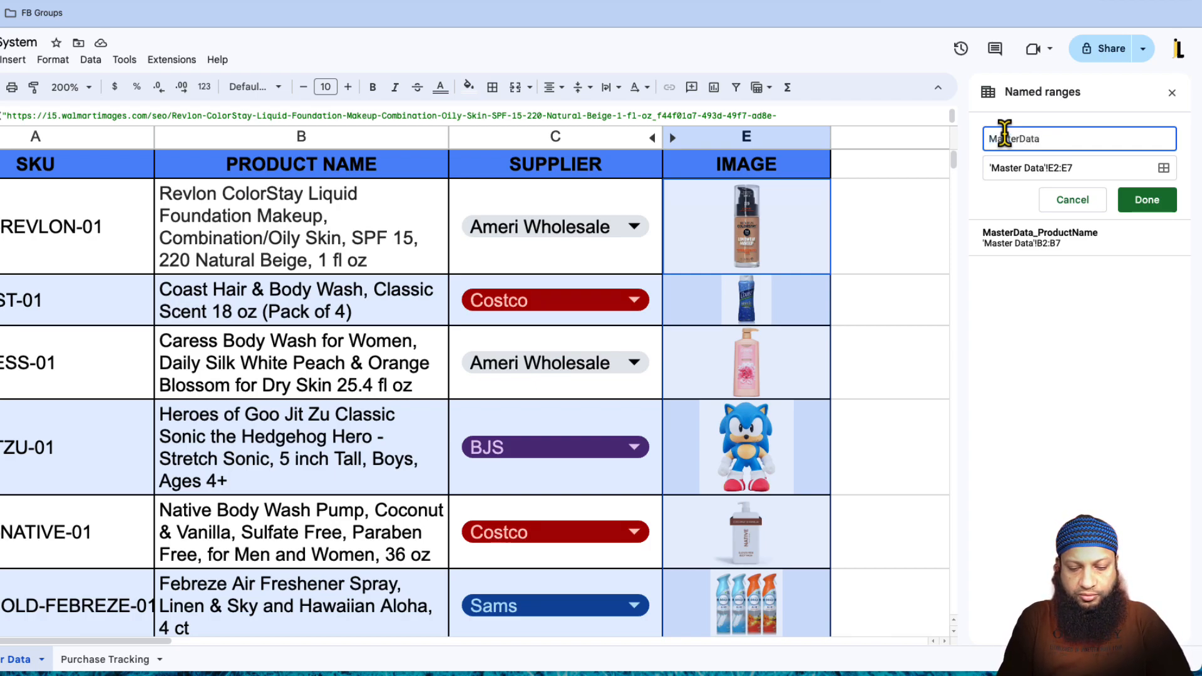
text(_Image)
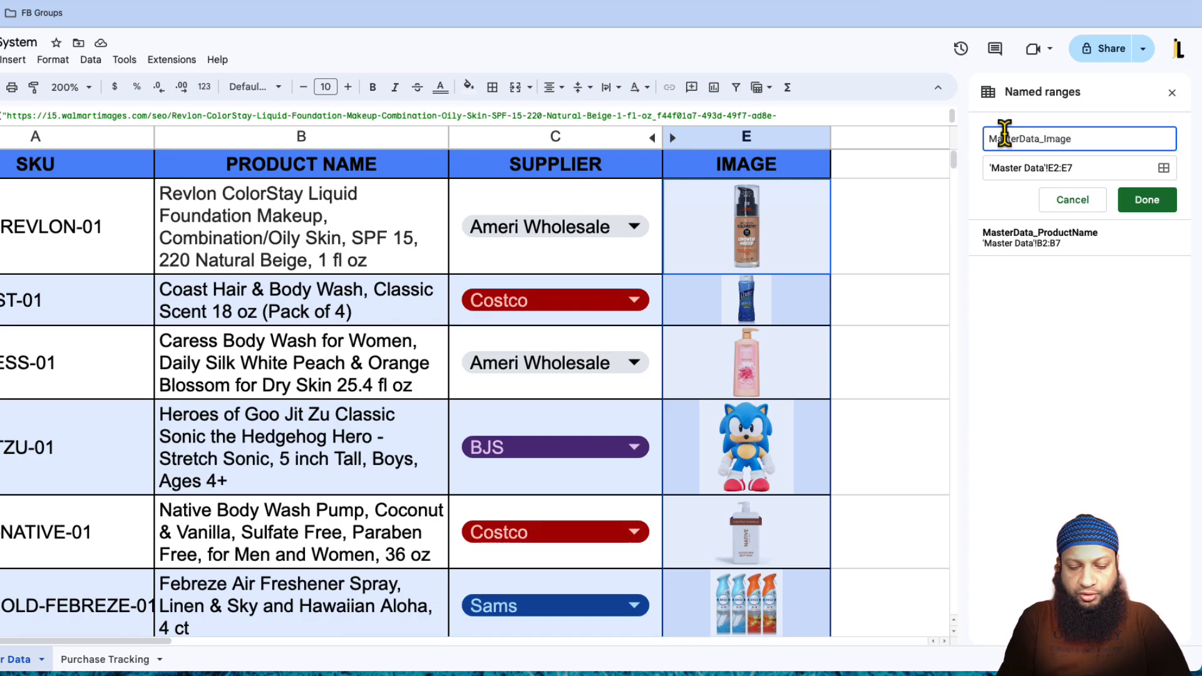
click(1152, 204)
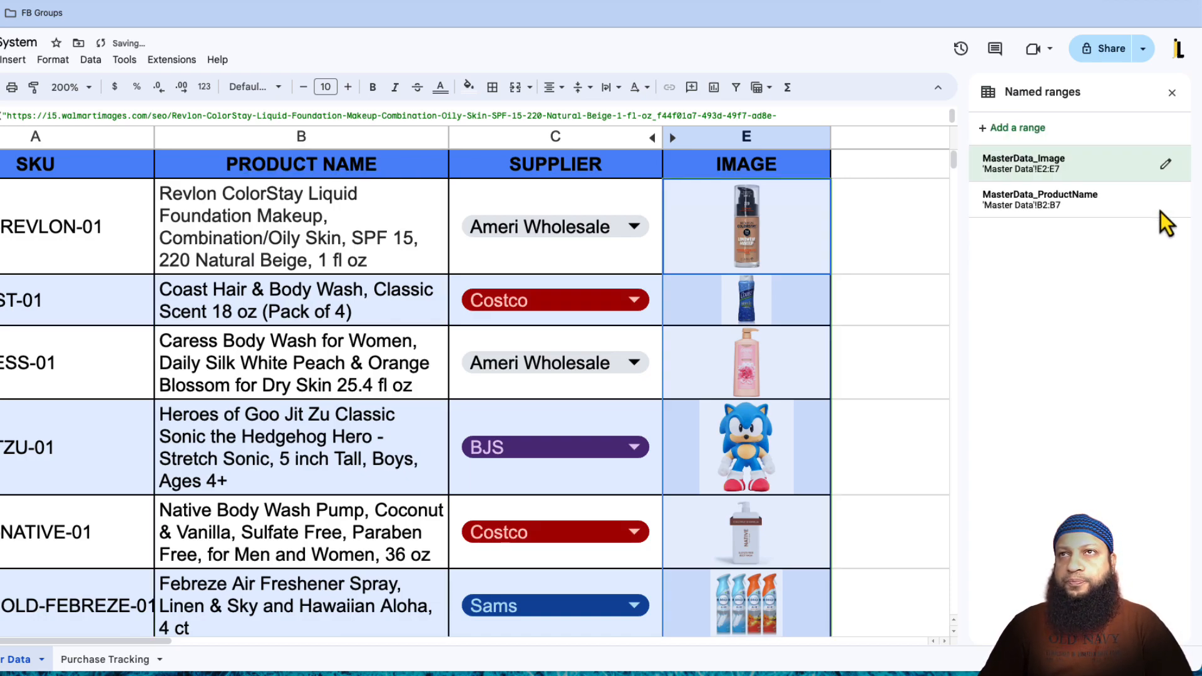
Try extending the MasterData_Image named range to E2:E995, and reopen it for editing.
mouse_move(1159, 211)
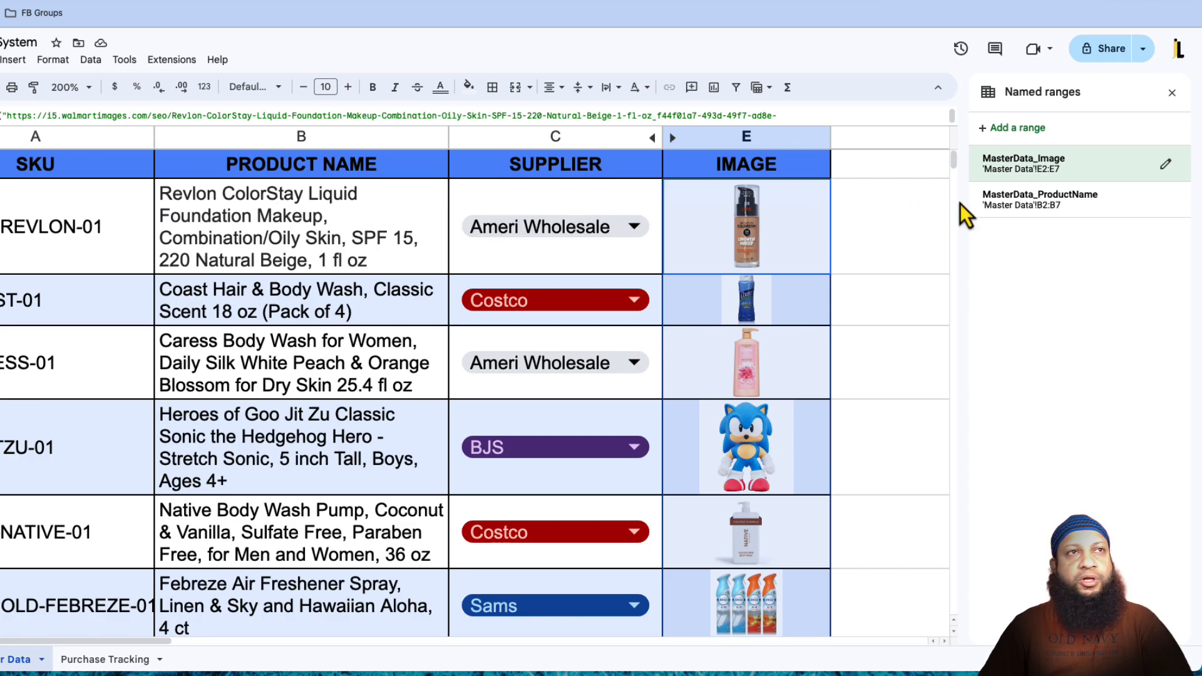
mouse_move(1095, 205)
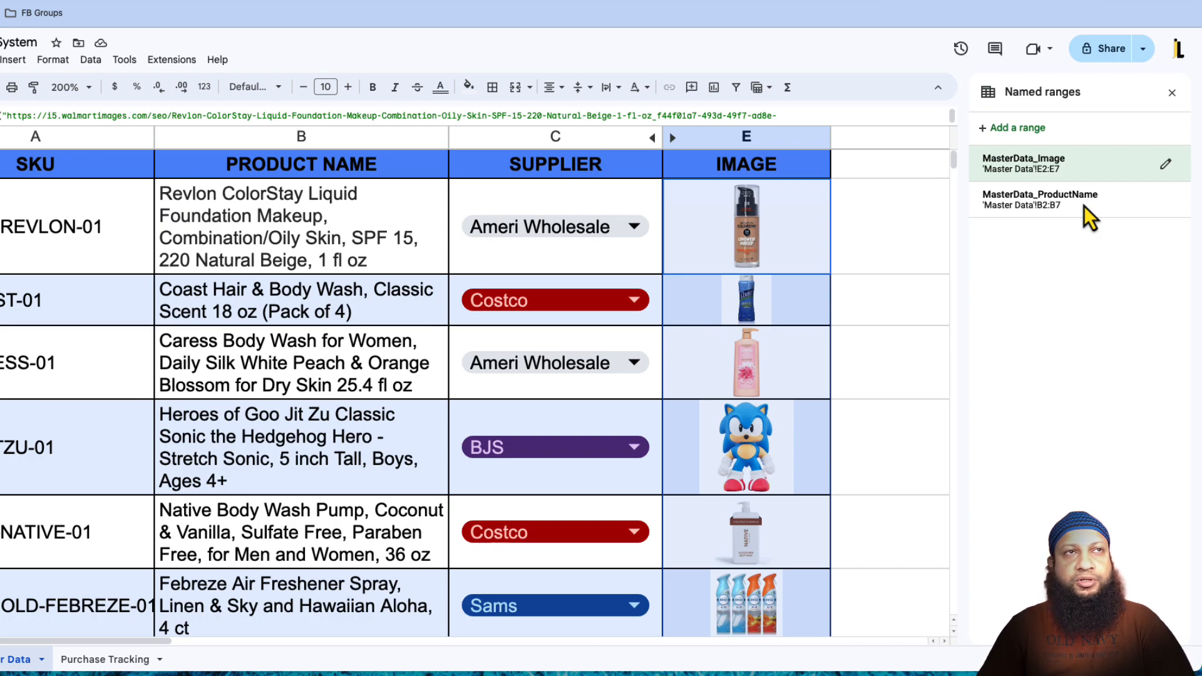
mouse_move(1062, 217)
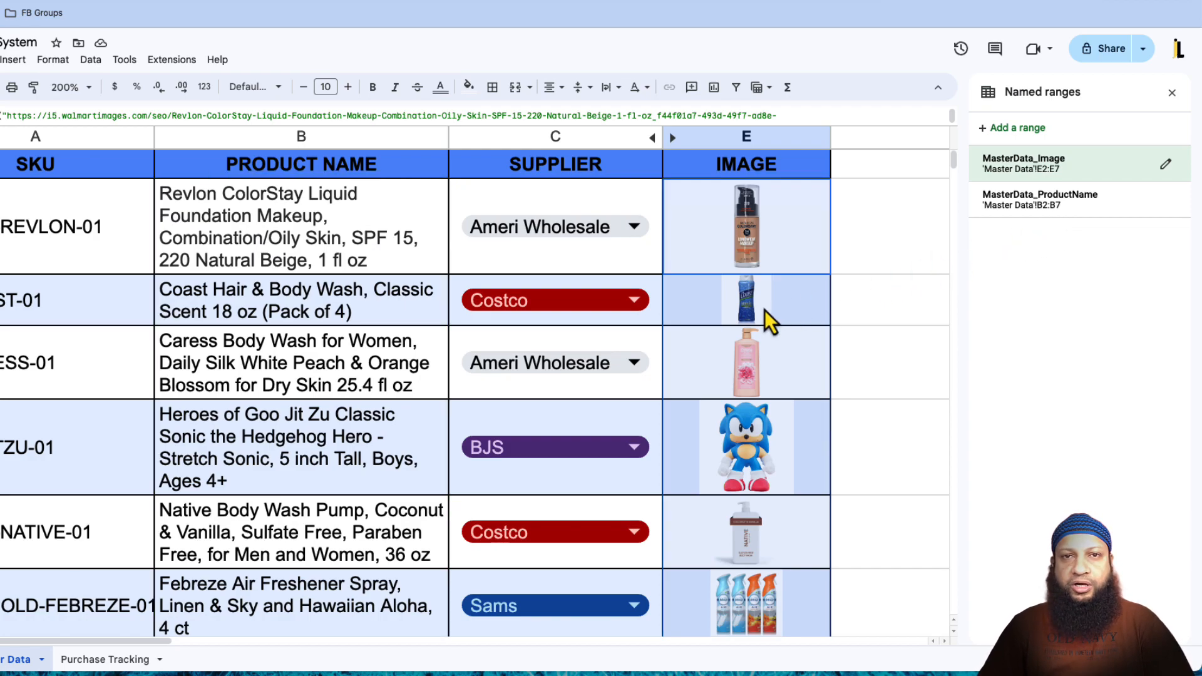
mouse_move(1056, 180)
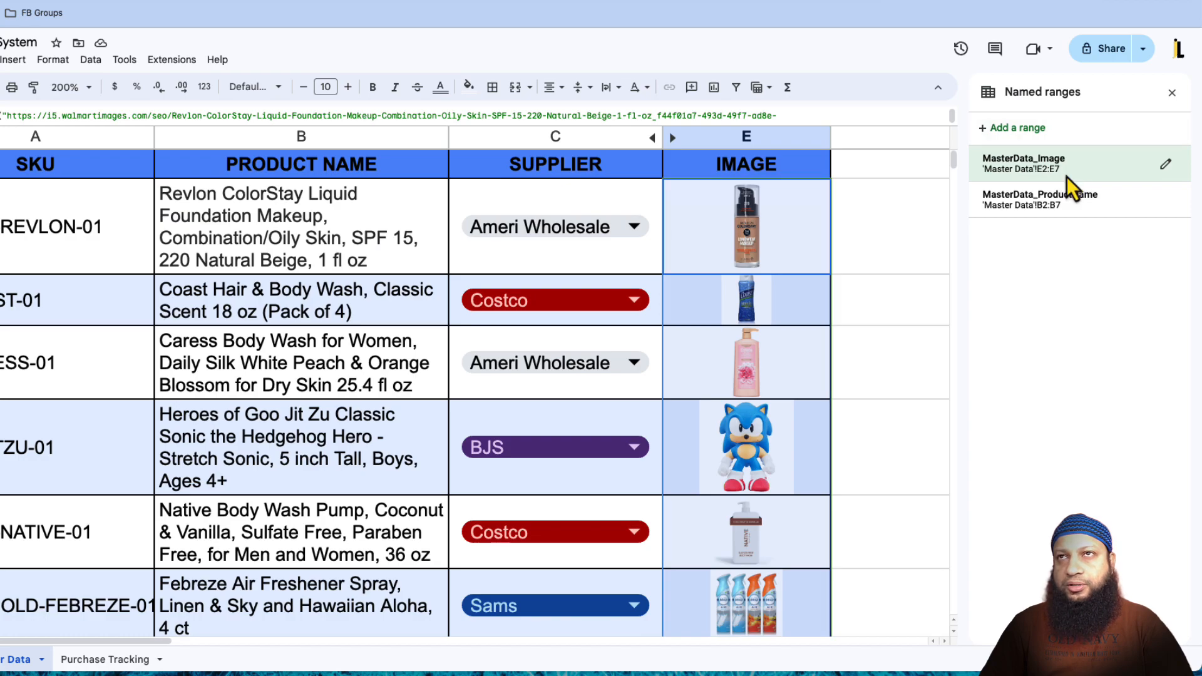
click(1165, 163)
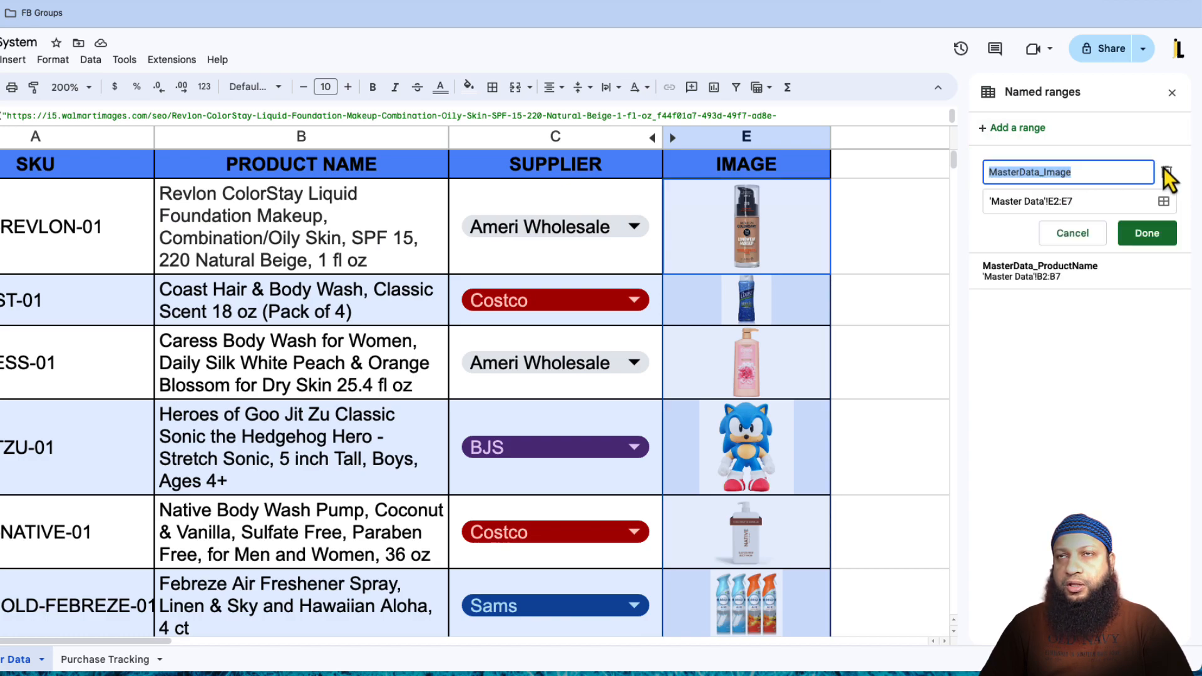
click(1080, 199)
key(BackSpace)
text(995)
click(1147, 230)
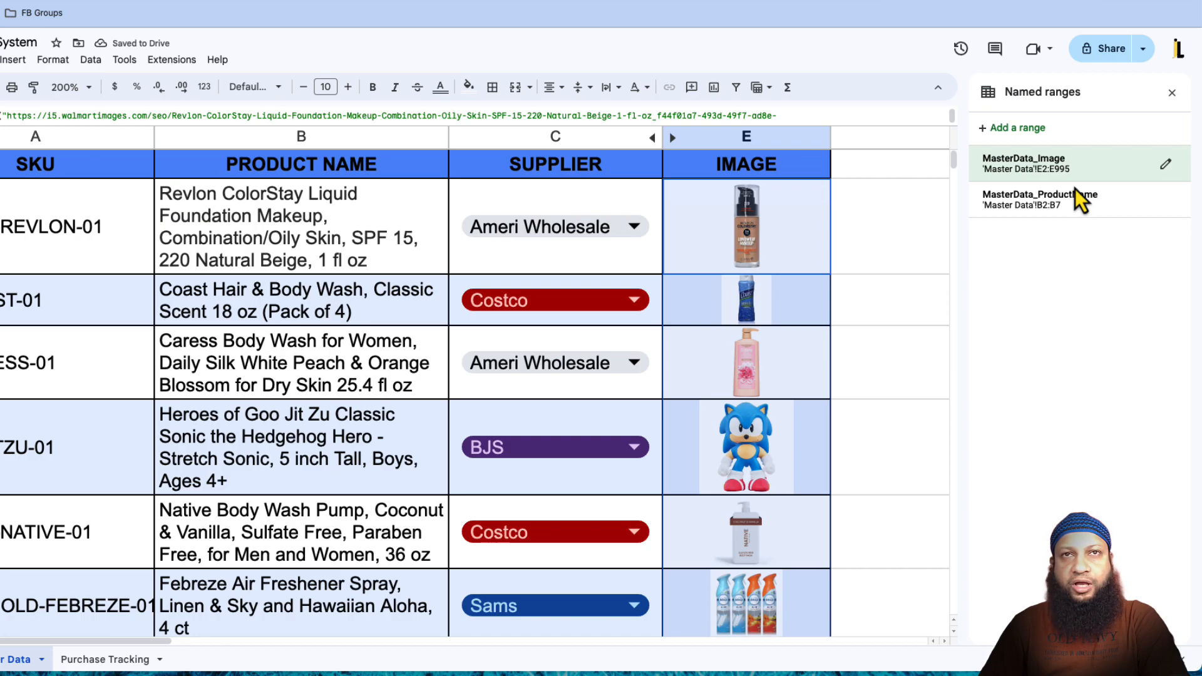
click(1165, 168)
drag(1083, 202, 1065, 205)
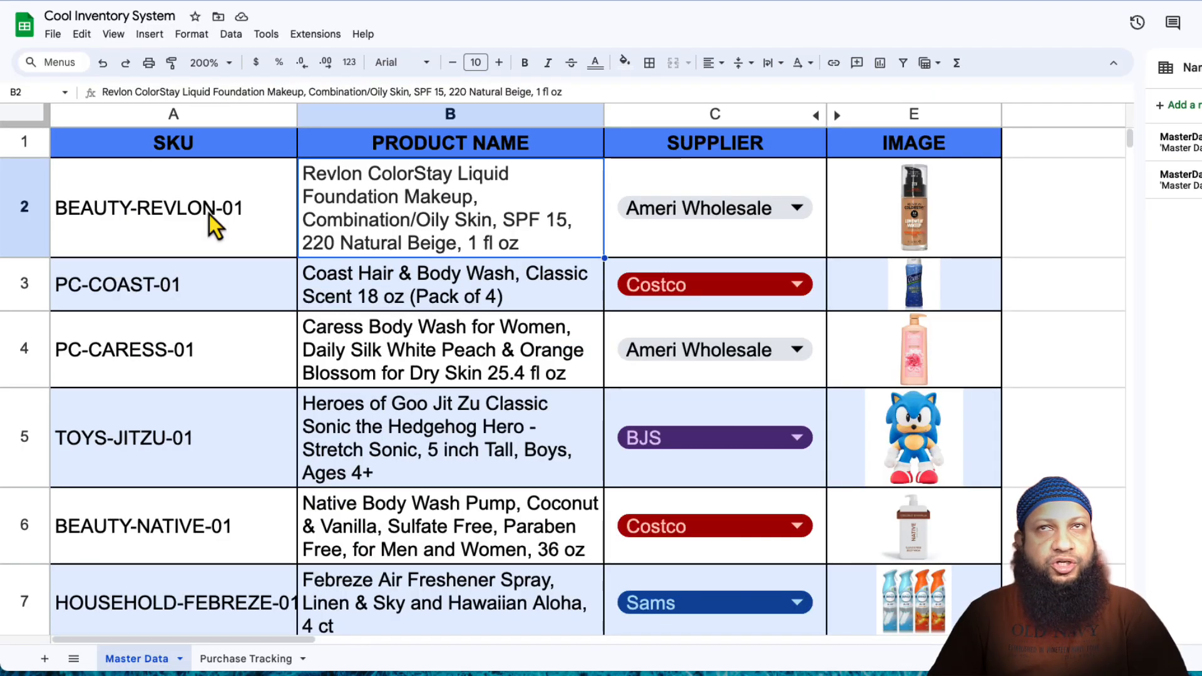
Create a named range MasterData_SKU covering the SKUs in A2:A7 of the Master Data sheet.
drag(203, 229, 195, 262)
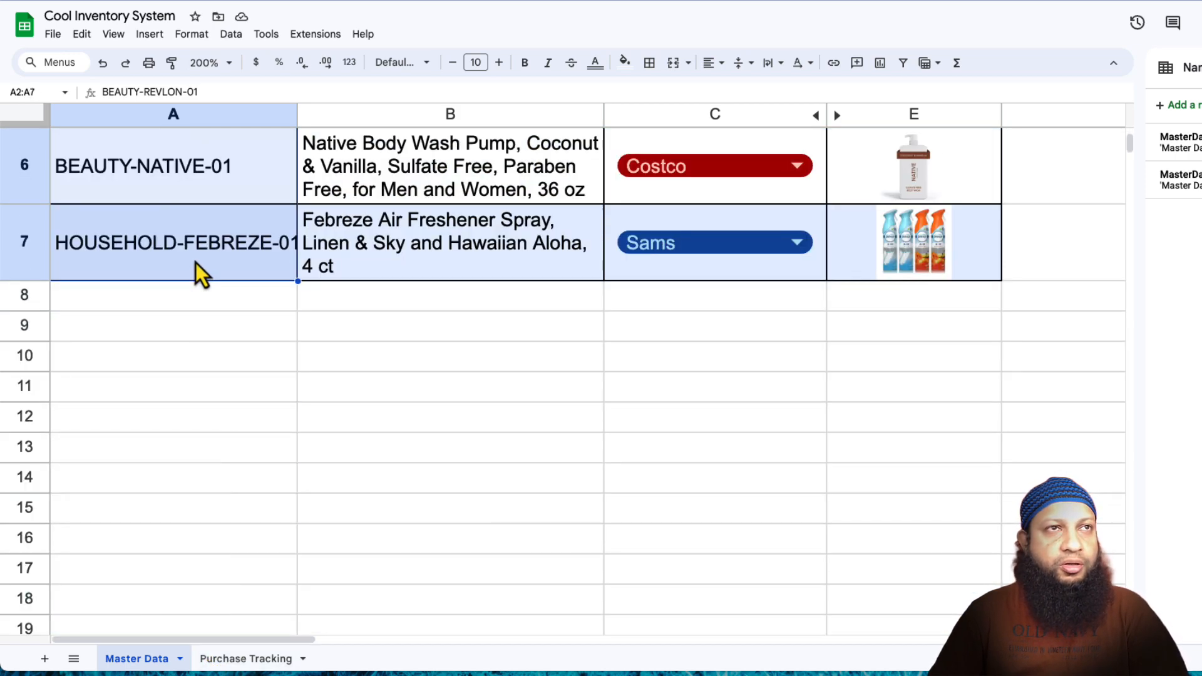
click(231, 35)
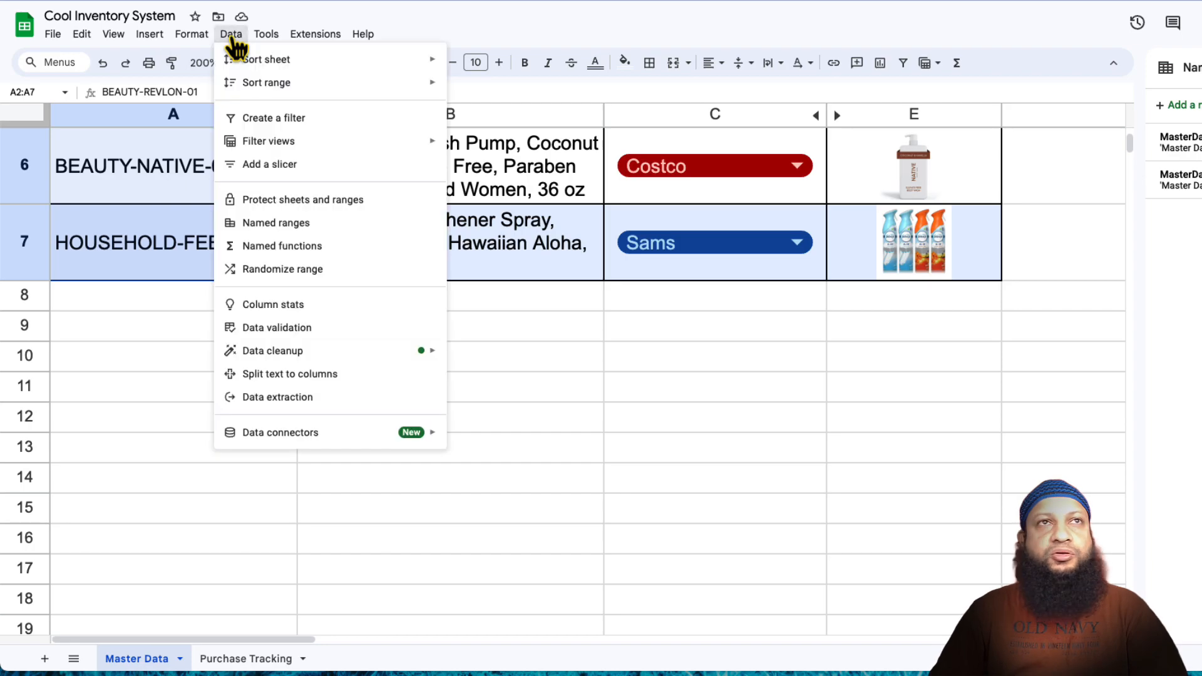
click(263, 224)
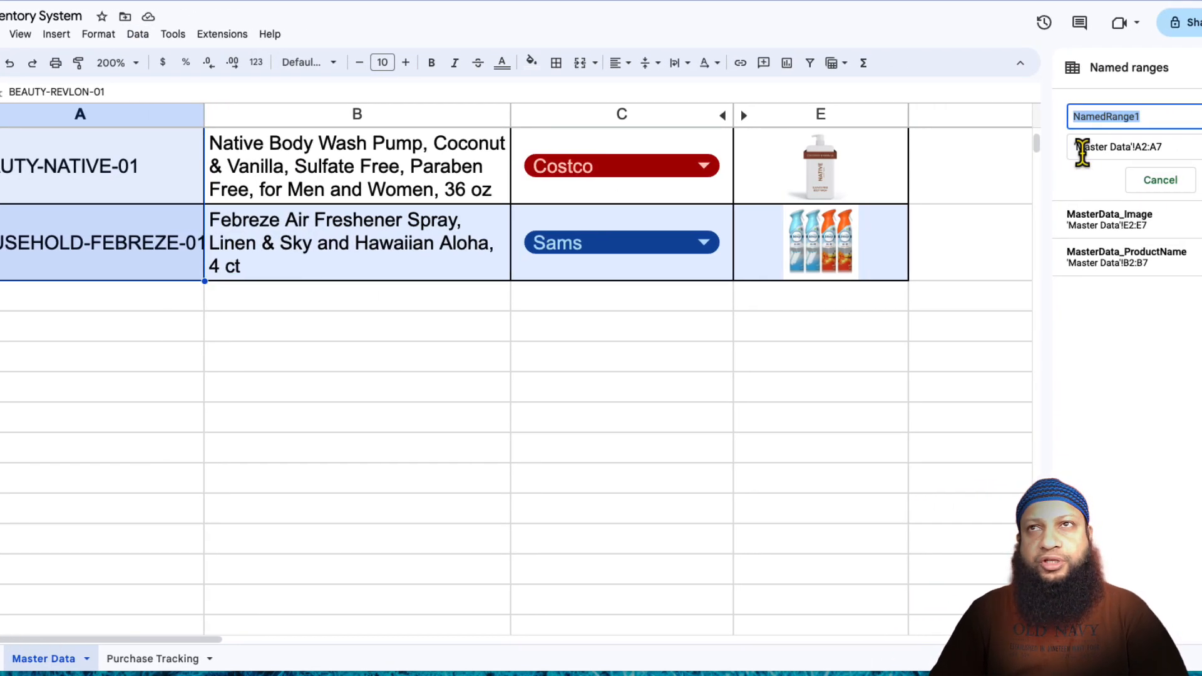
text(MasterData)
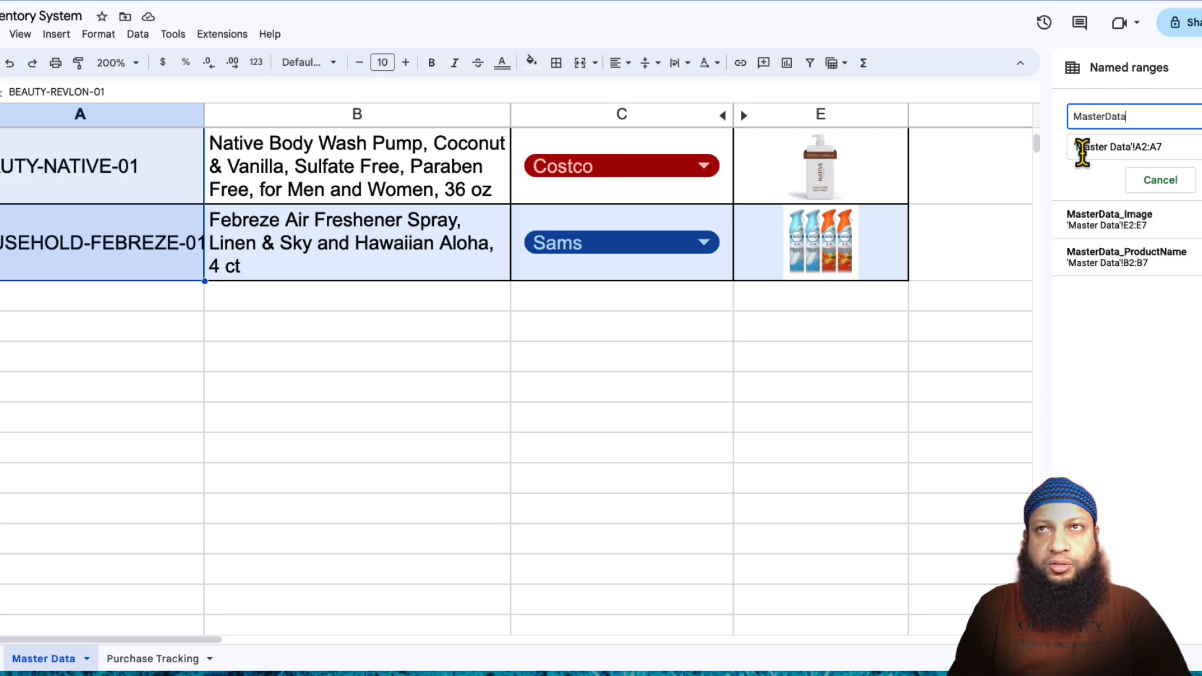
text(_SK)
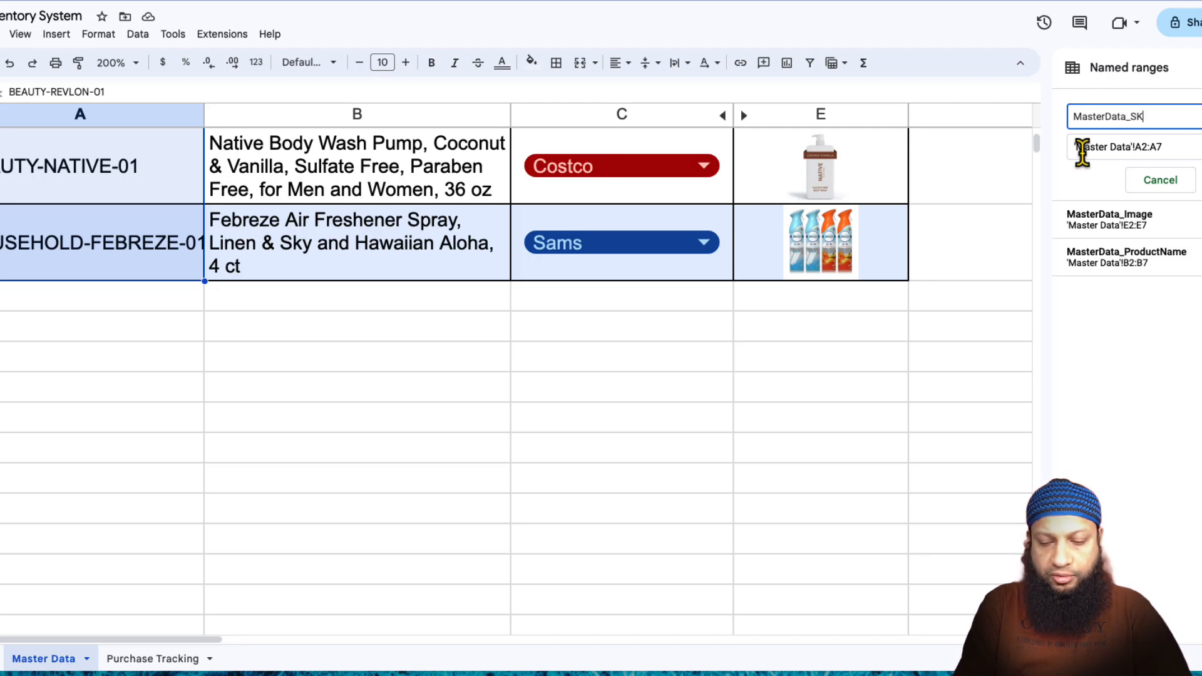
text(U)
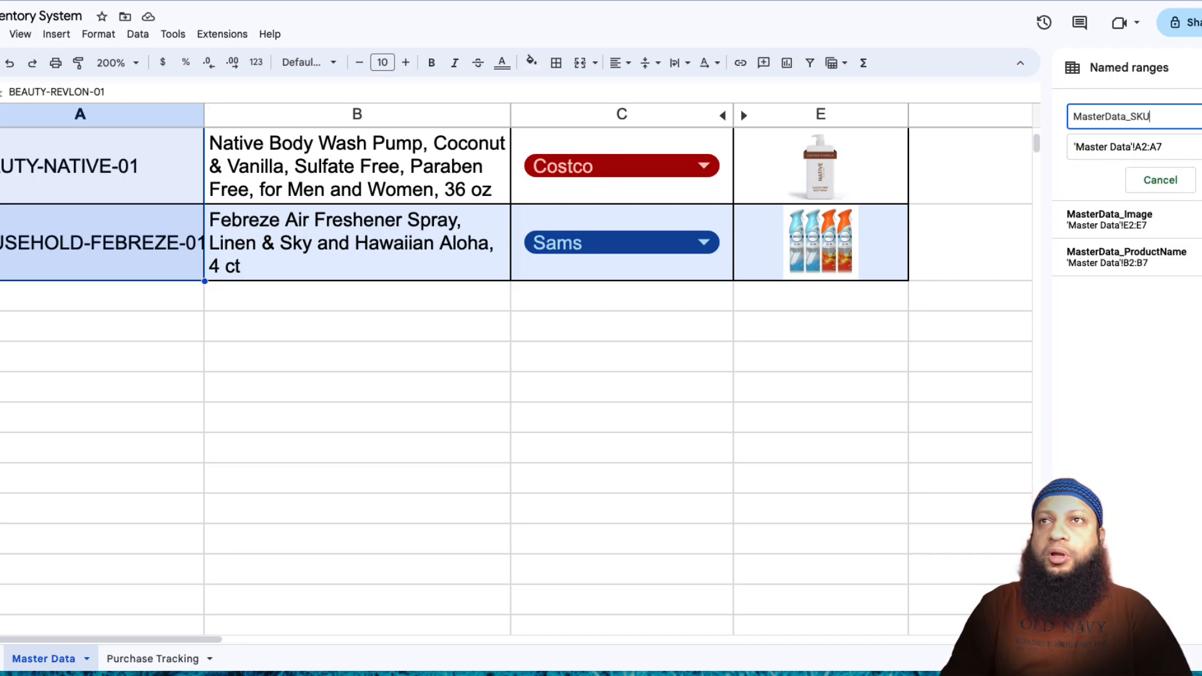
key(Return)
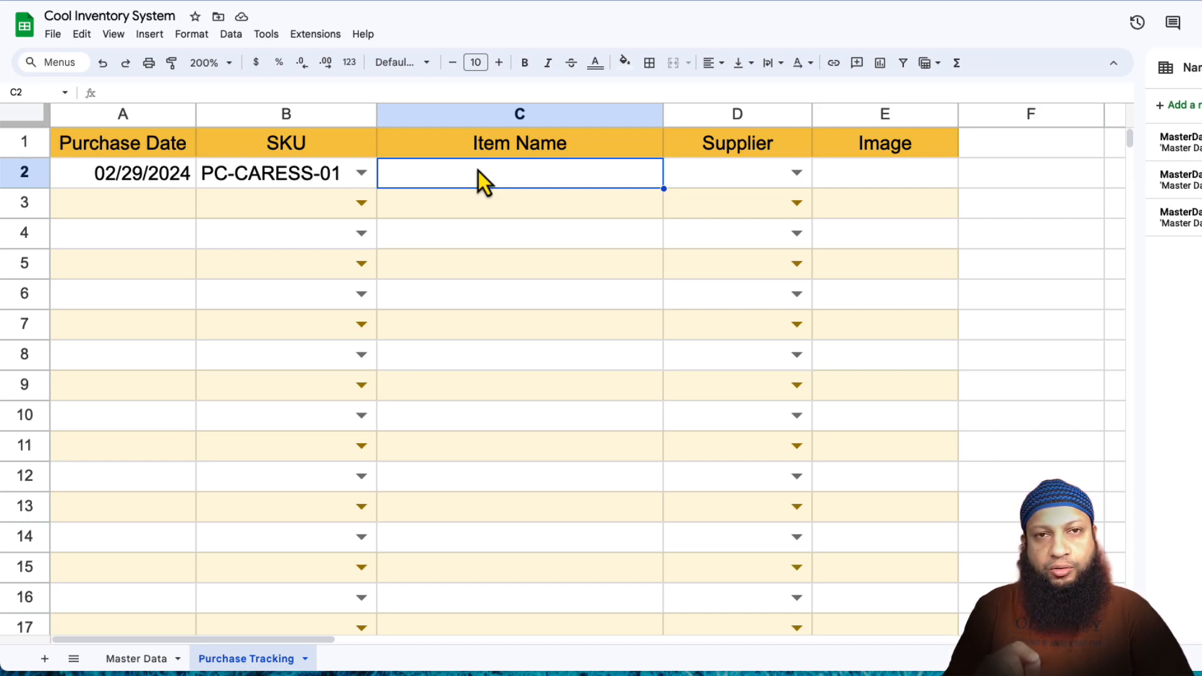
In the Item Name cell C2 of Purchase Tracking, start a FILTER formula with MasterData_ProductName as the range.
text(=)
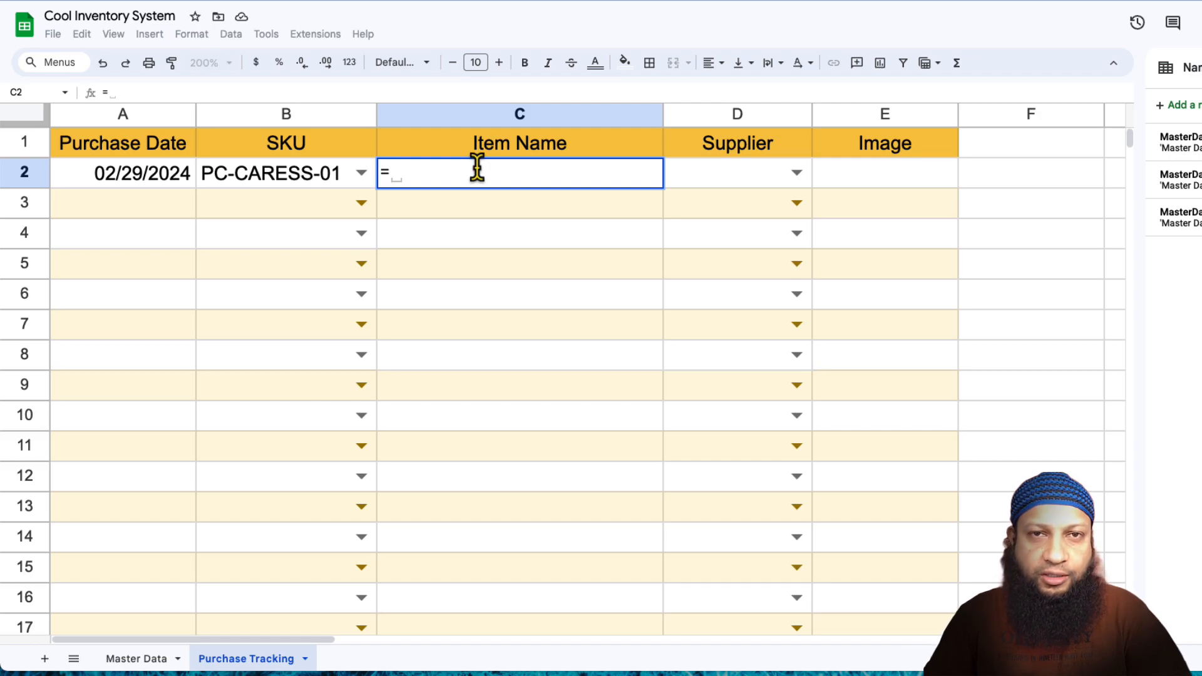
text(FILTER)
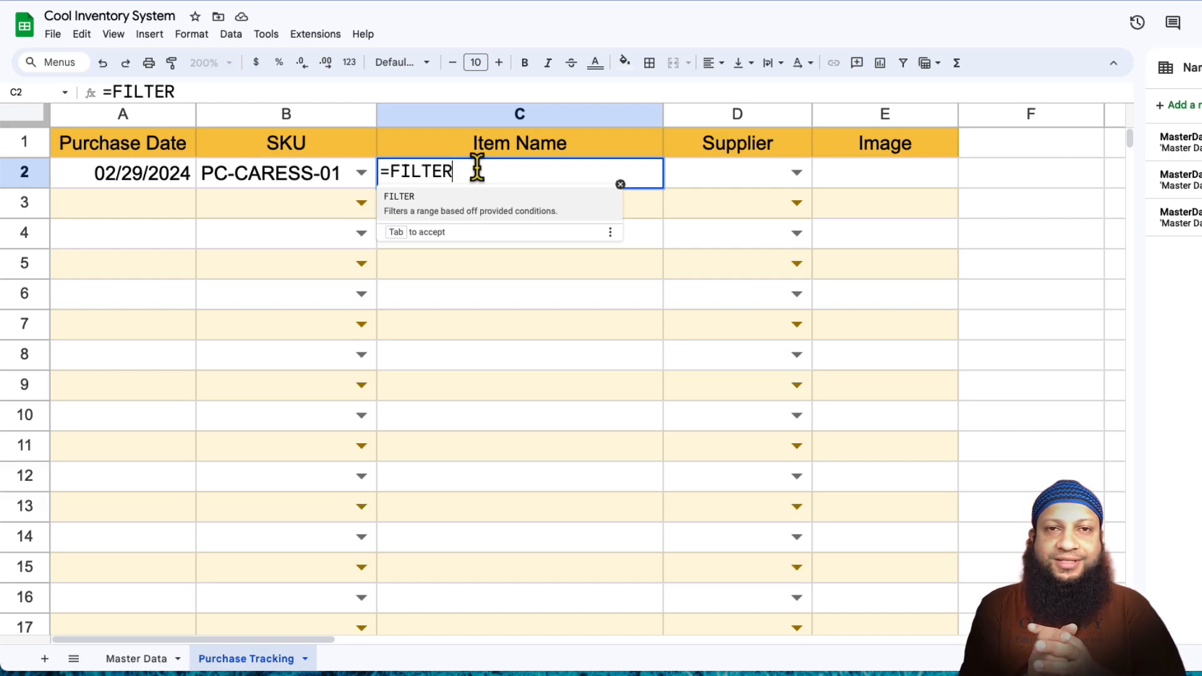
text(()
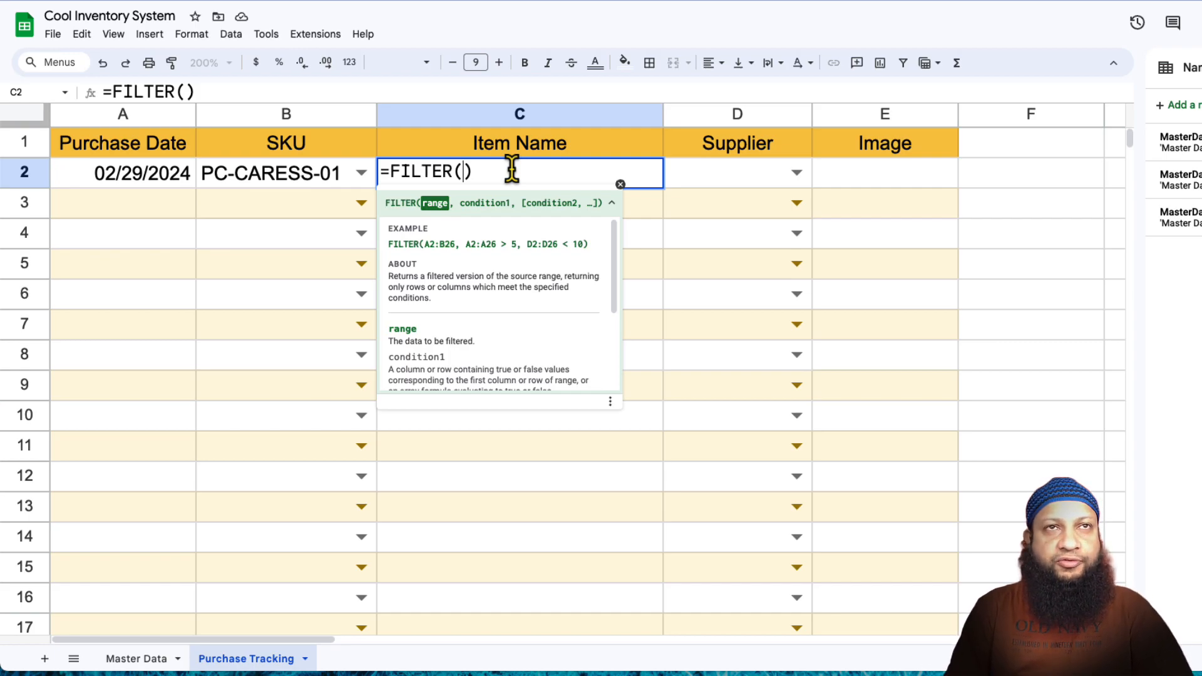
text(I)
key(BackSpace)
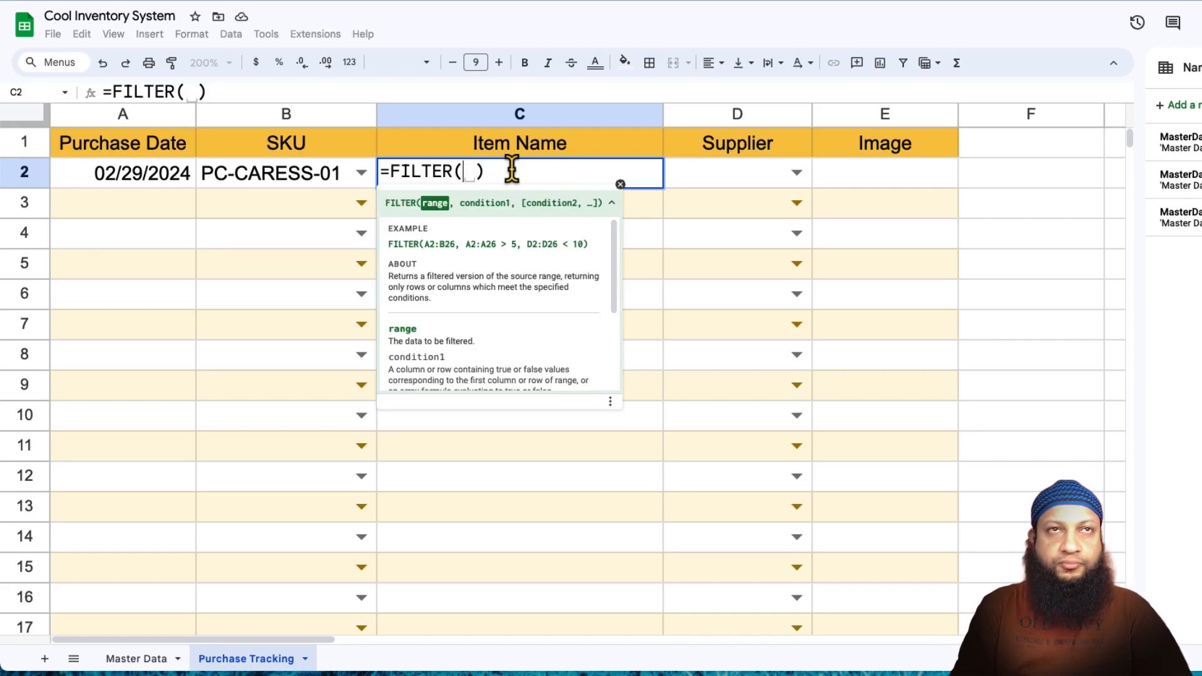
text(Mas)
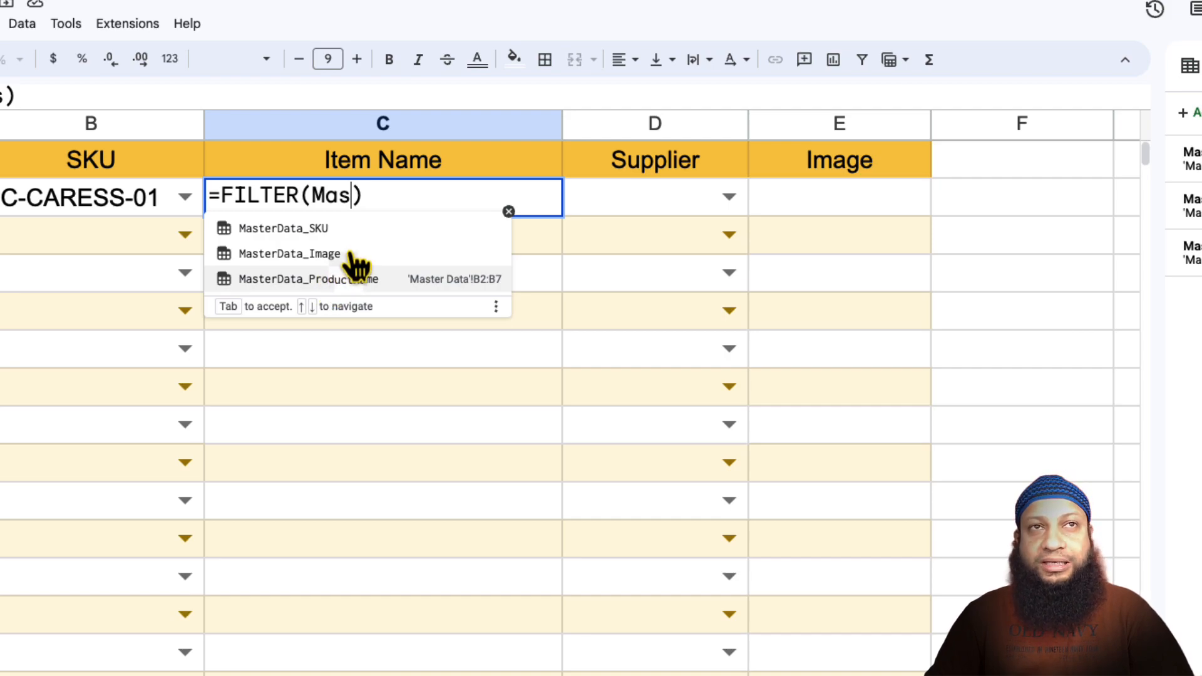
key(Down)
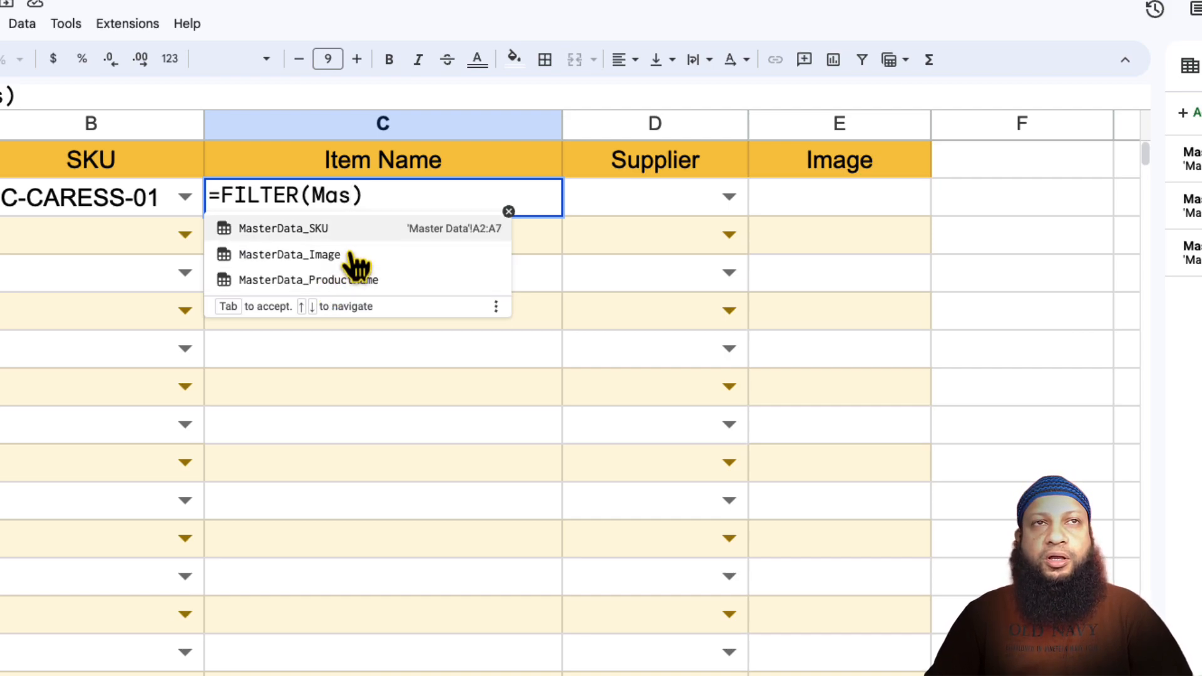
key(Down)
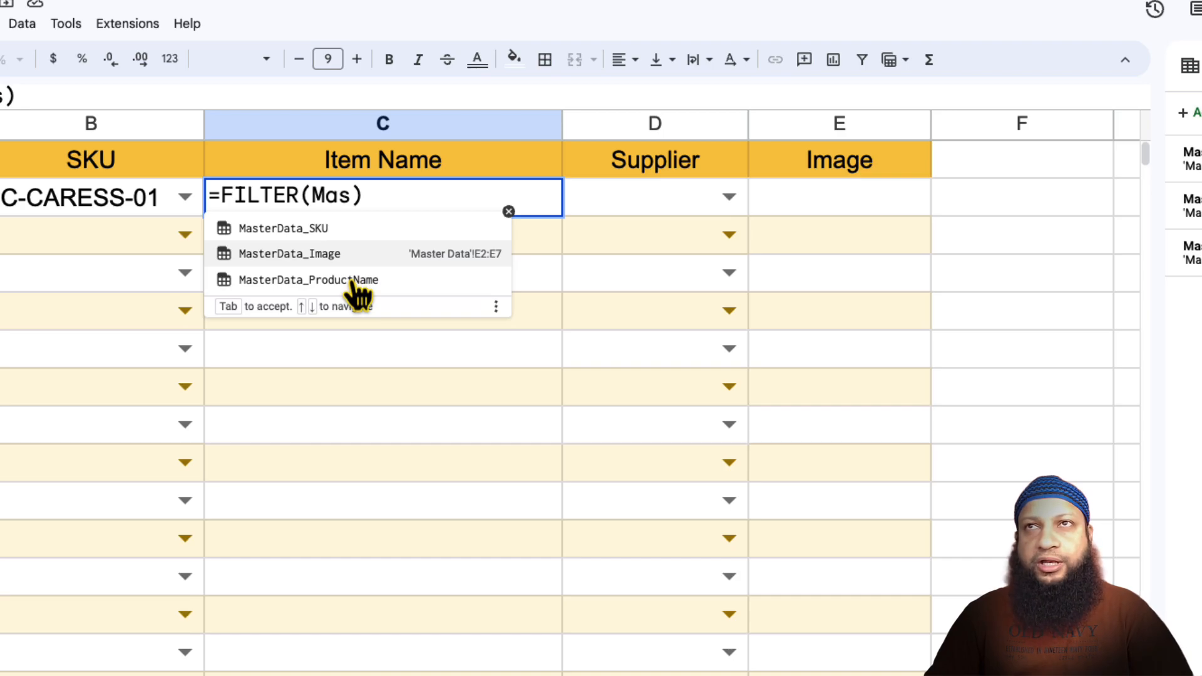
key(Down)
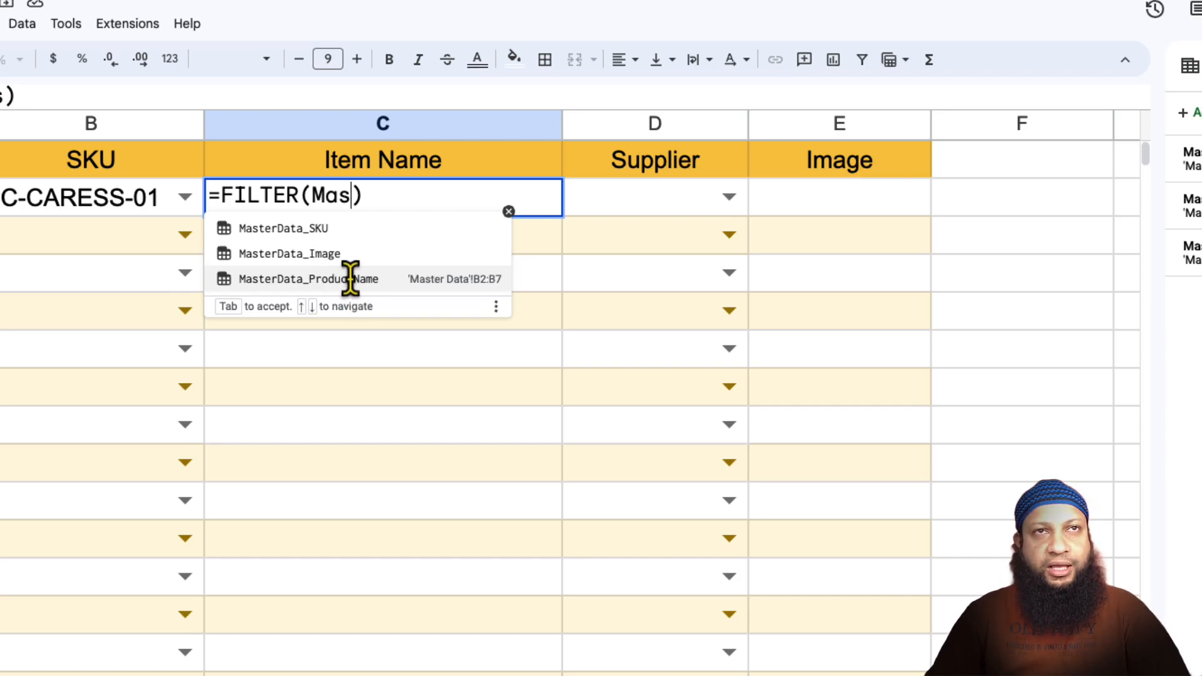
key(Tab)
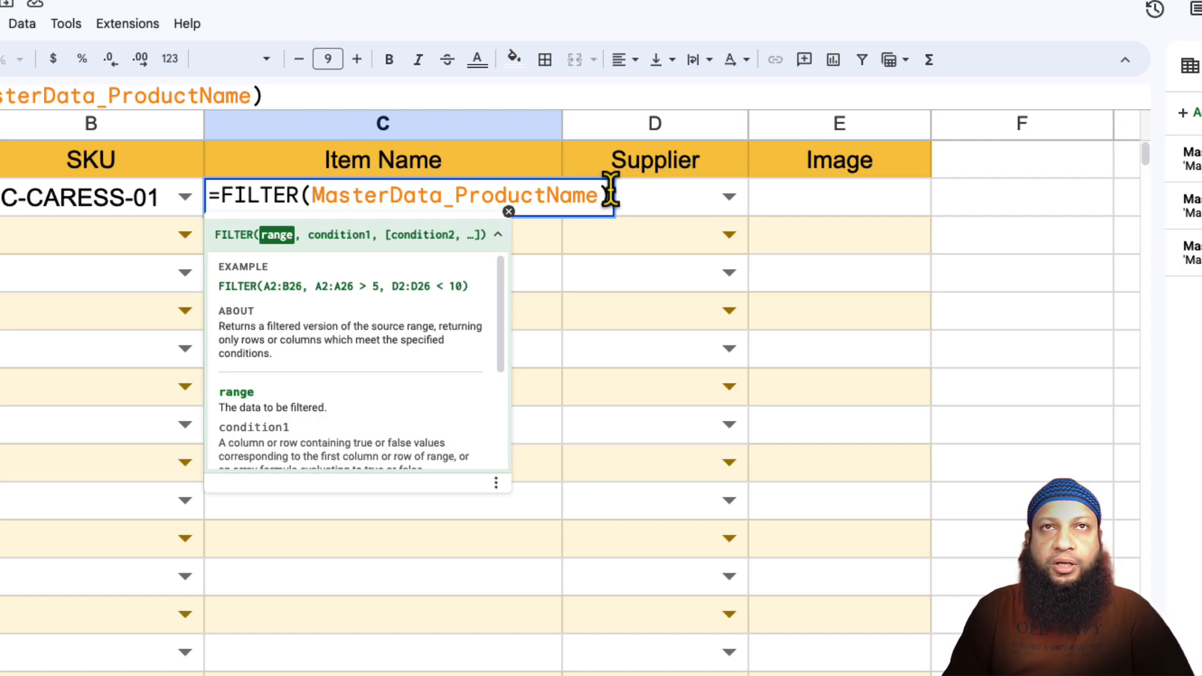
Complete the FILTER formula in C2 with the condition MasterData_SKU=B2.
text(,)
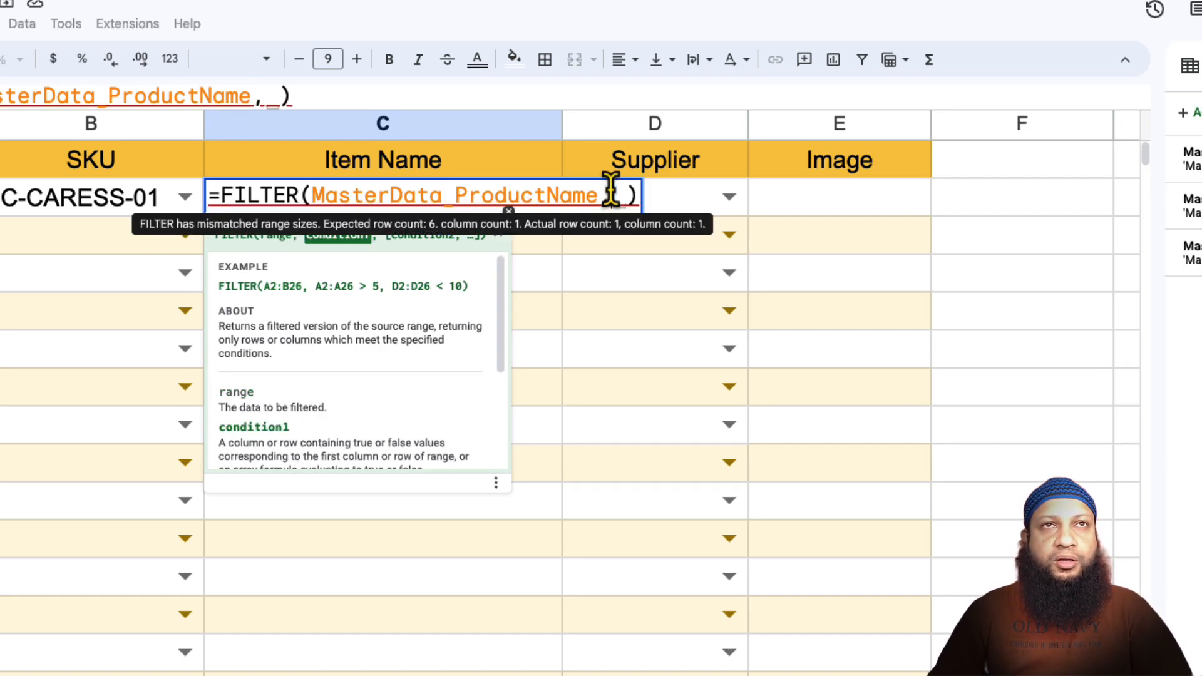
key(BackSpace)
text(Mas)
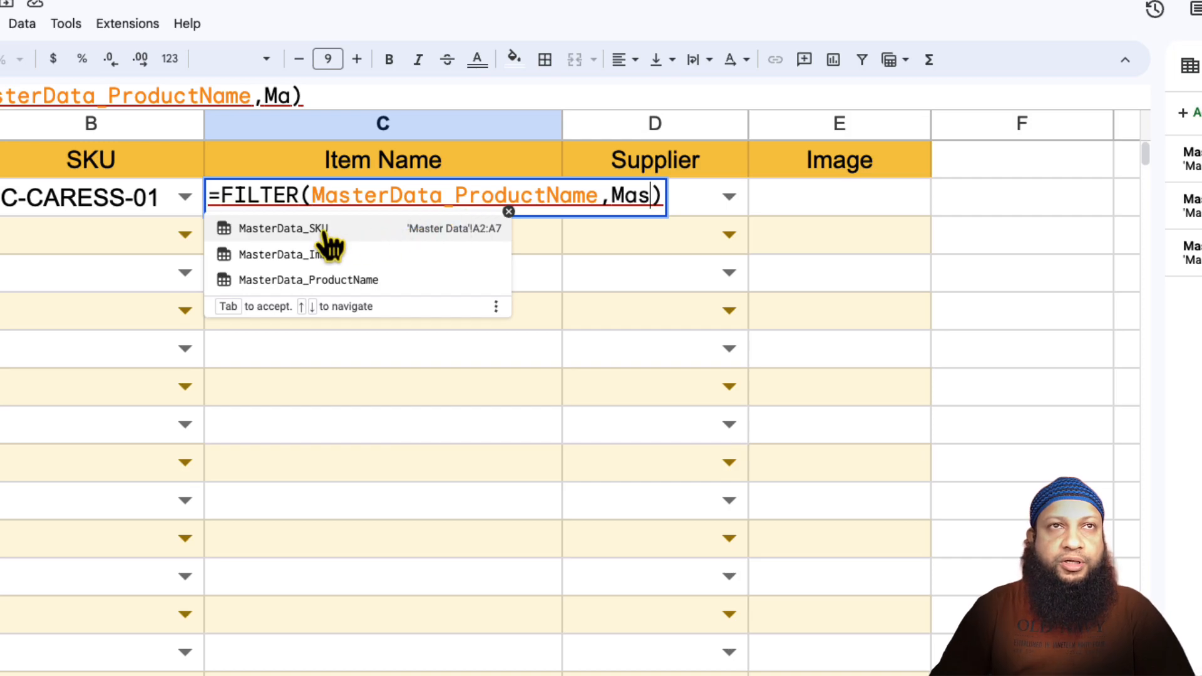
key(Tab)
text(=)
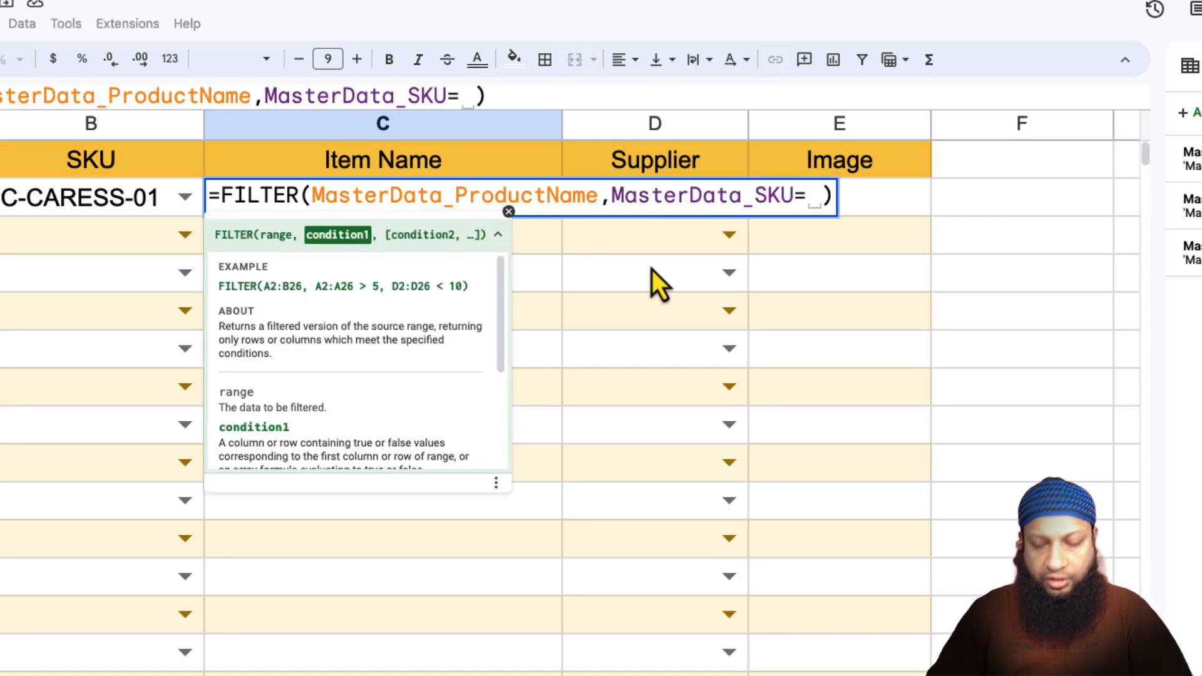
click(113, 204)
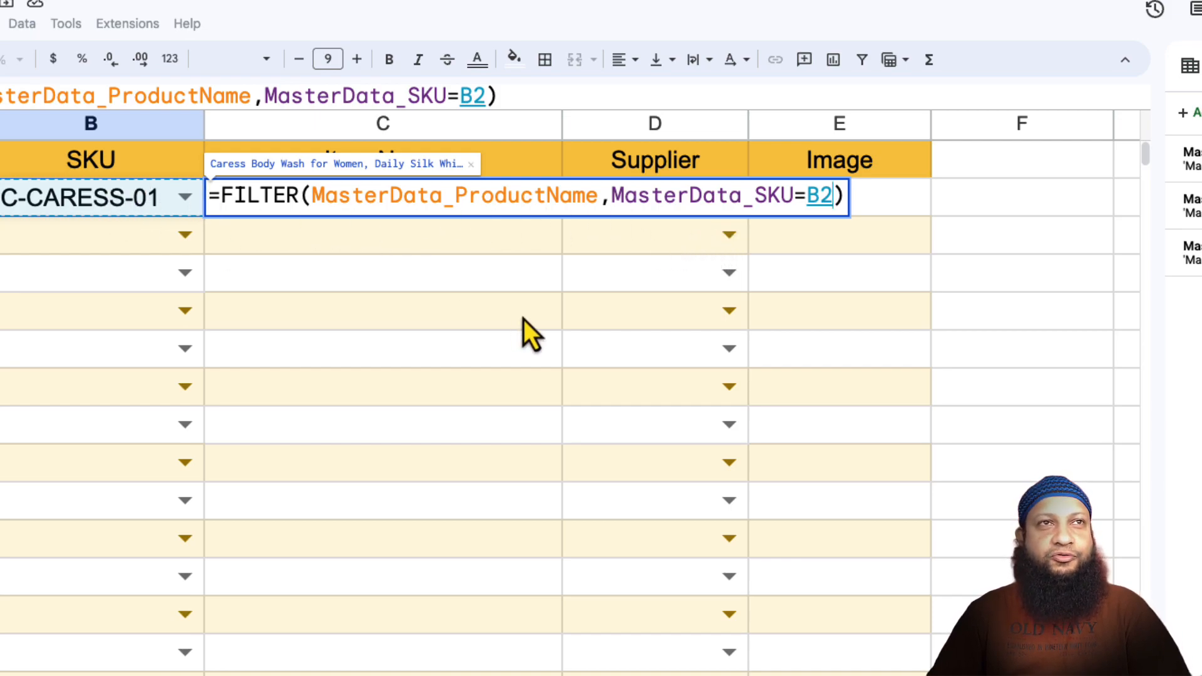
key(Return)
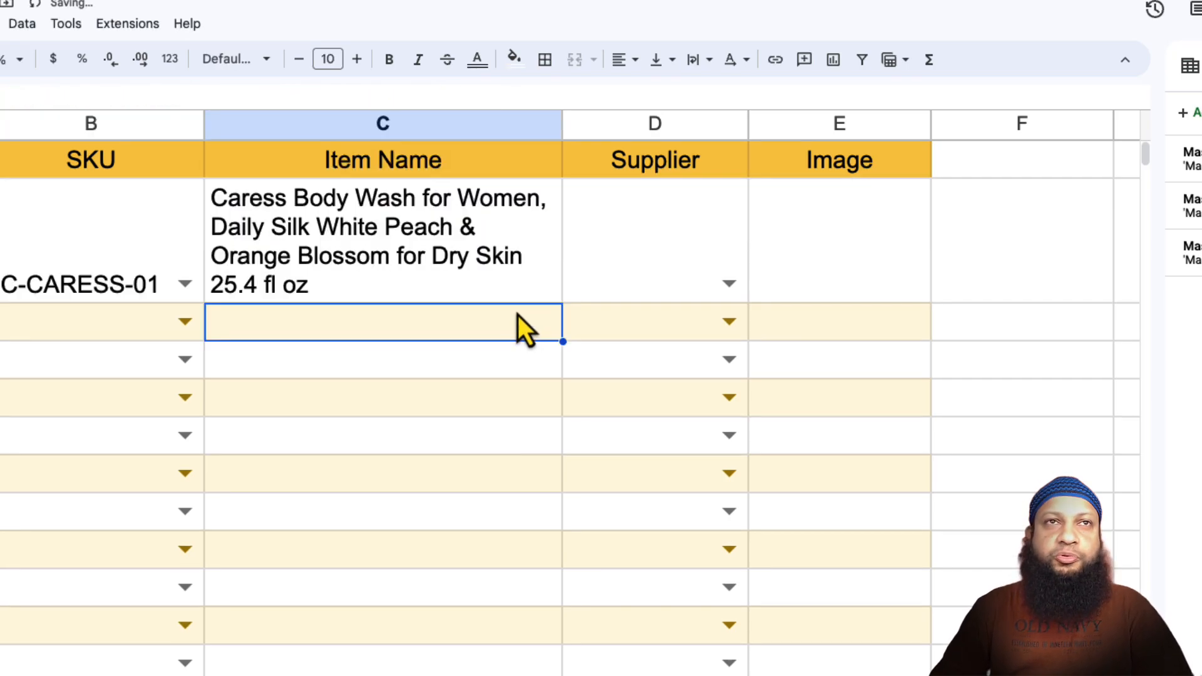
Test the Item Name lookup by switching the SKU in B2 to BEAUTY-NATIVE-01 and back to PC-CARESS-01.
click(377, 253)
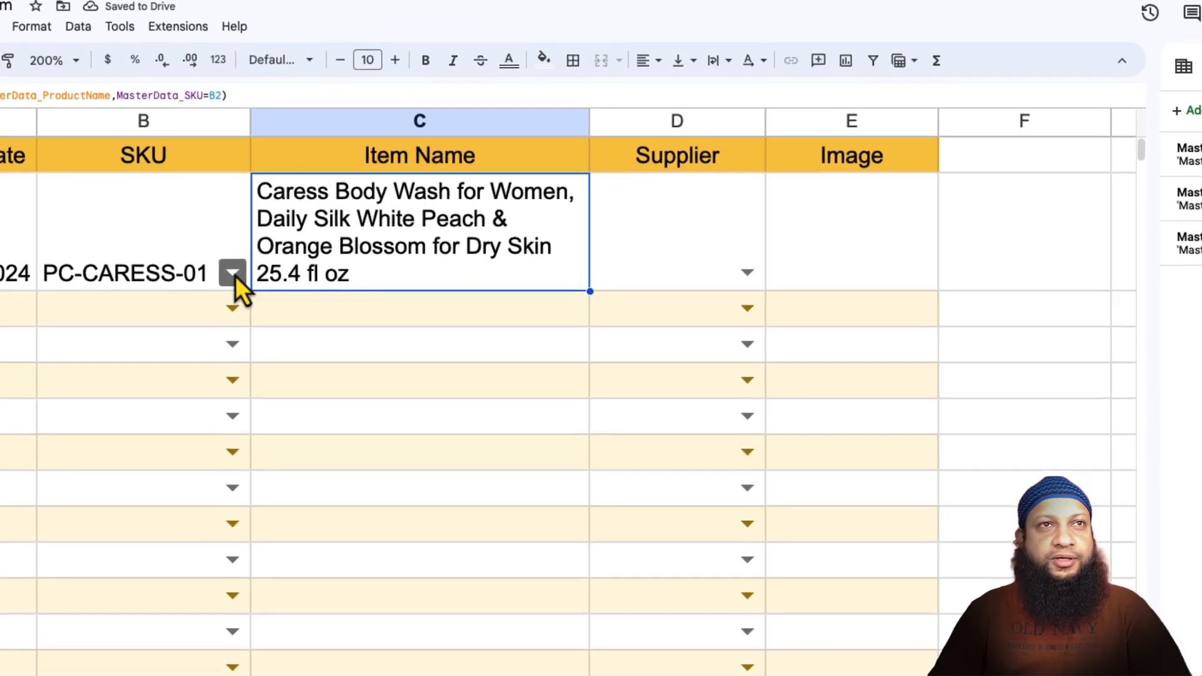
key(Left)
key(Return)
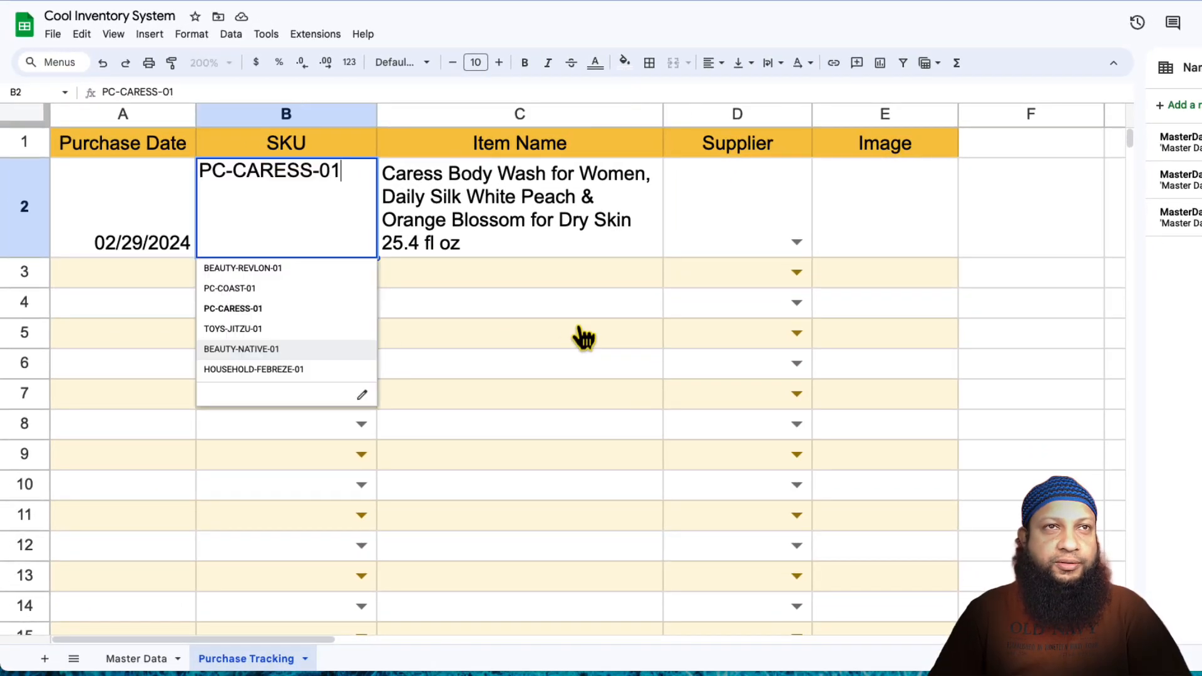
key(Return)
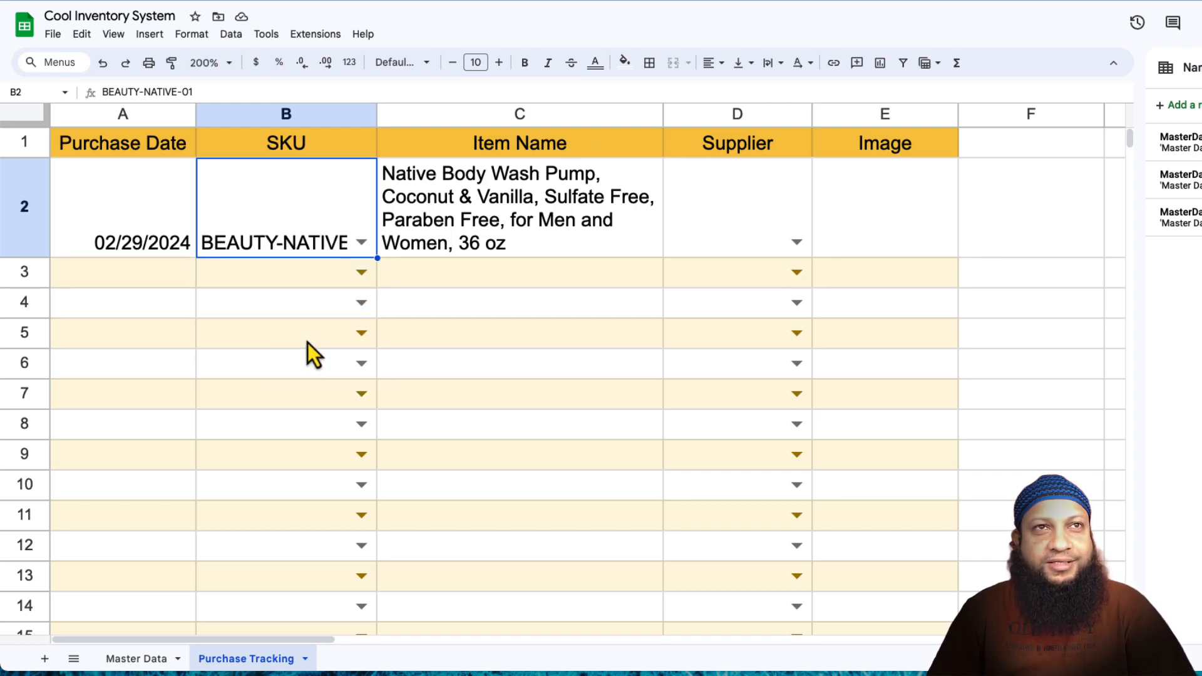
click(243, 306)
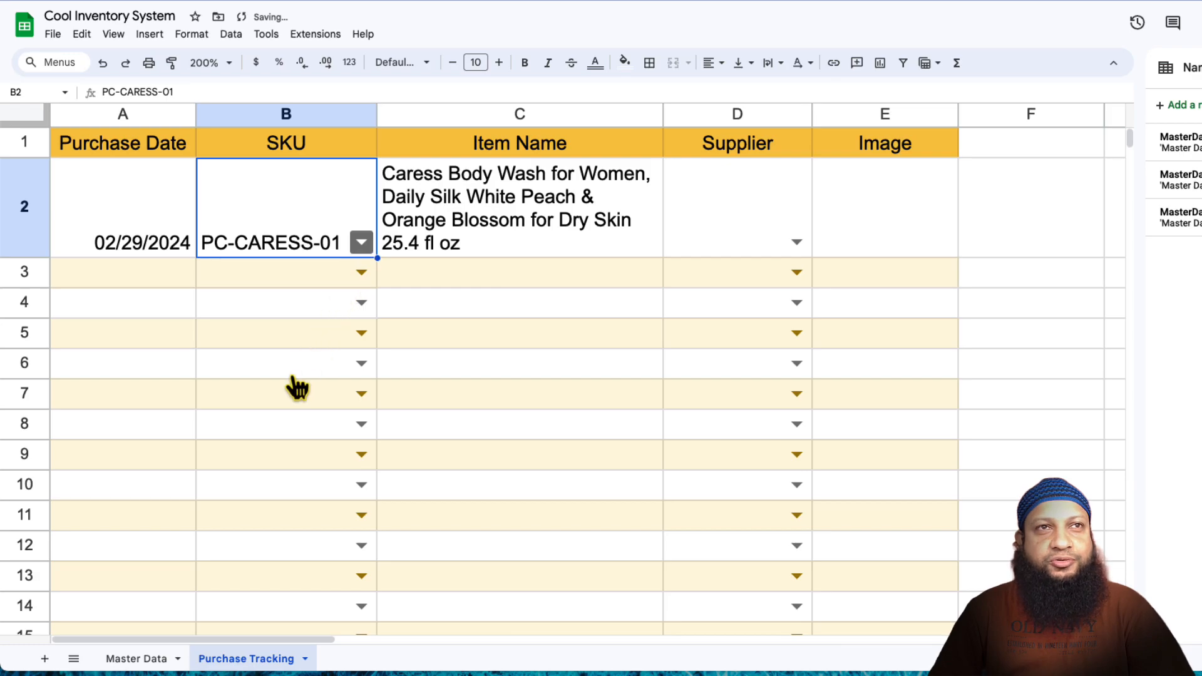
Set the SKU in B2 to HOUSEHOLD-FEBREZE-01 and choose Costco as the supplier in D2.
key(Return)
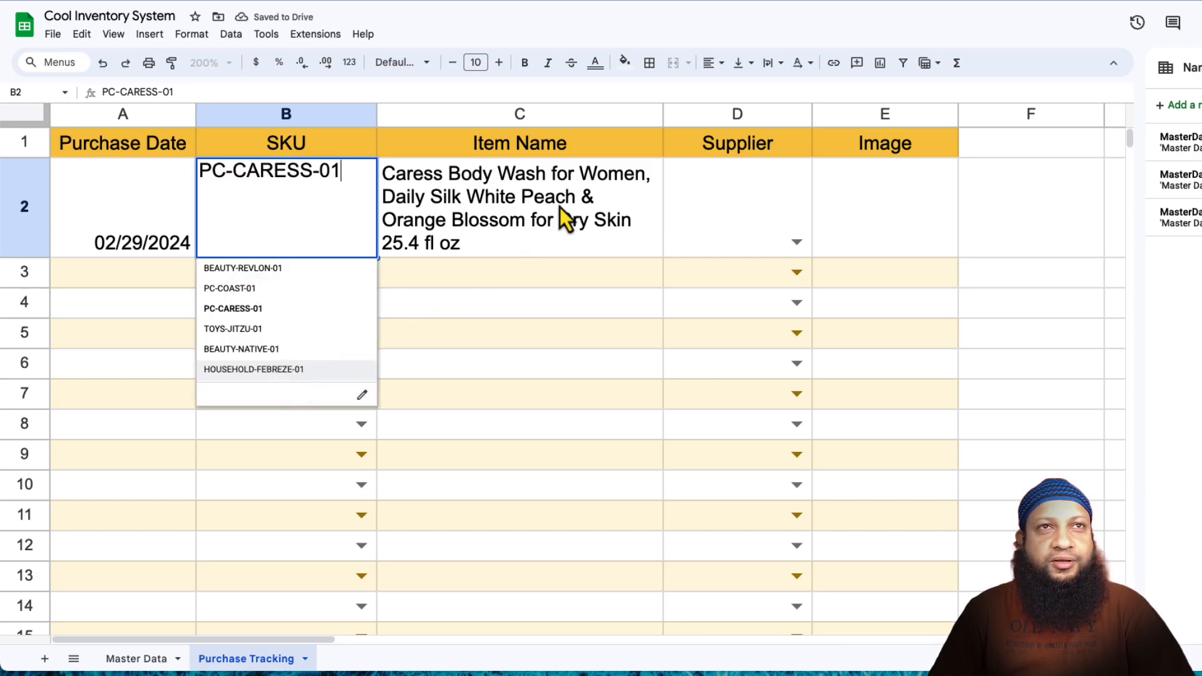
key(Return)
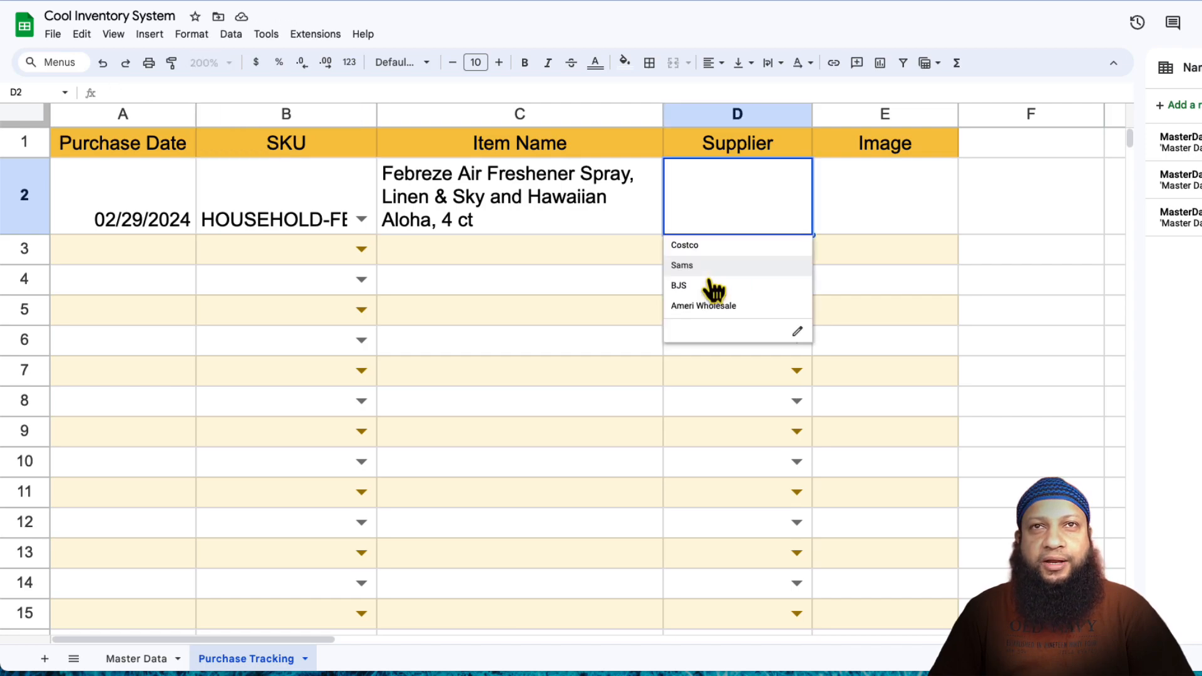
In the Image cell E2 of Purchase Tracking, start a FILTER formula with MasterData_Image as the range.
click(881, 223)
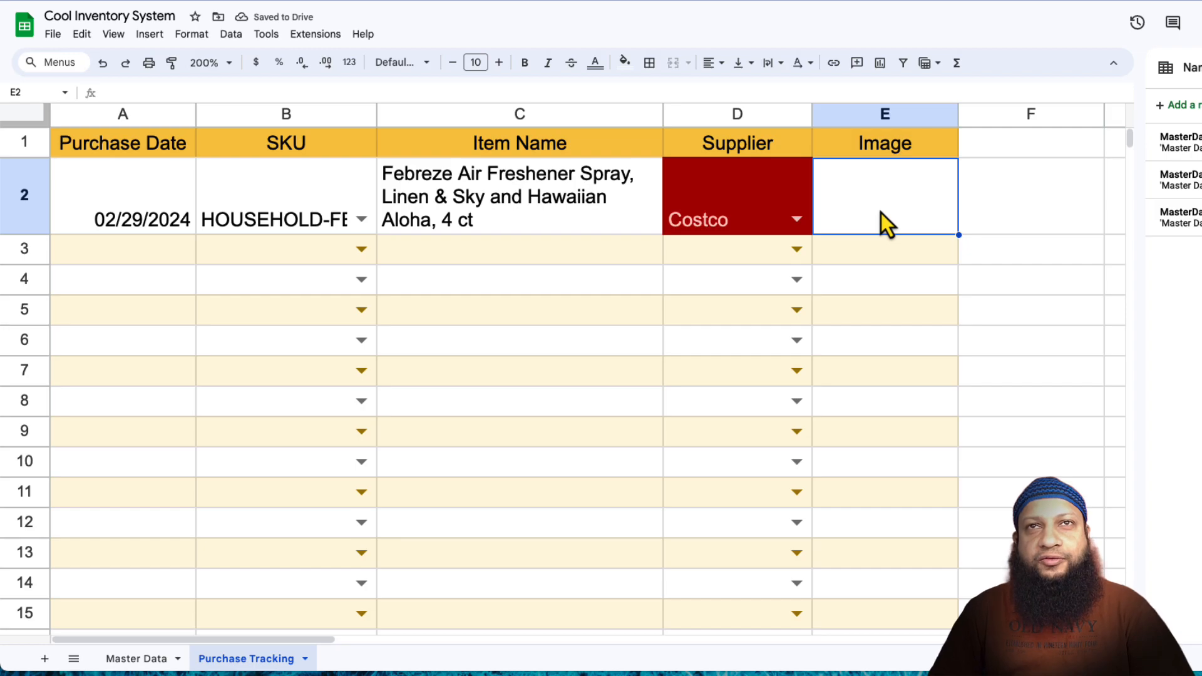
text(=FI)
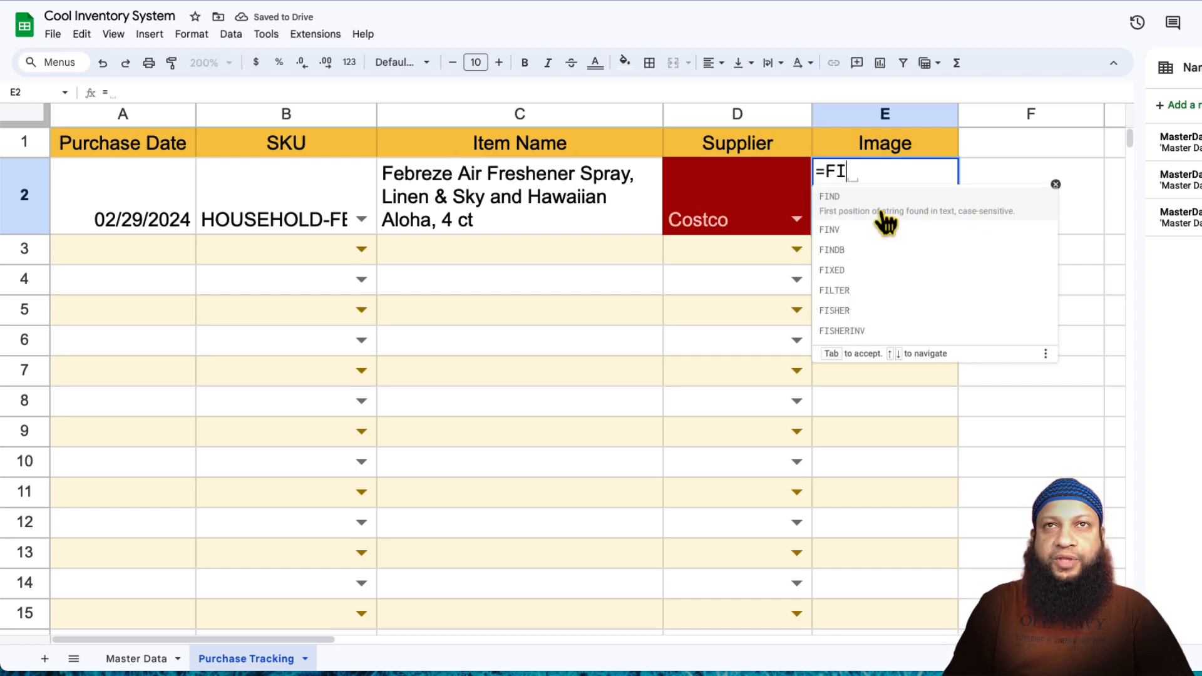
text(LTER()
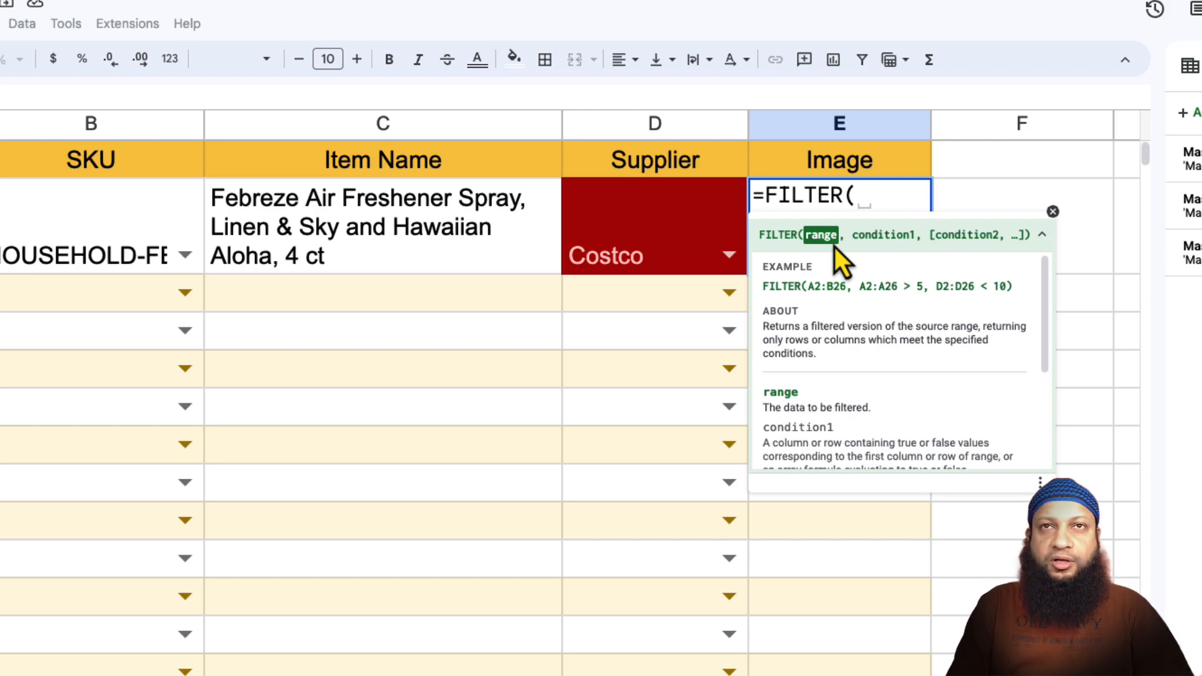
text(Ma)
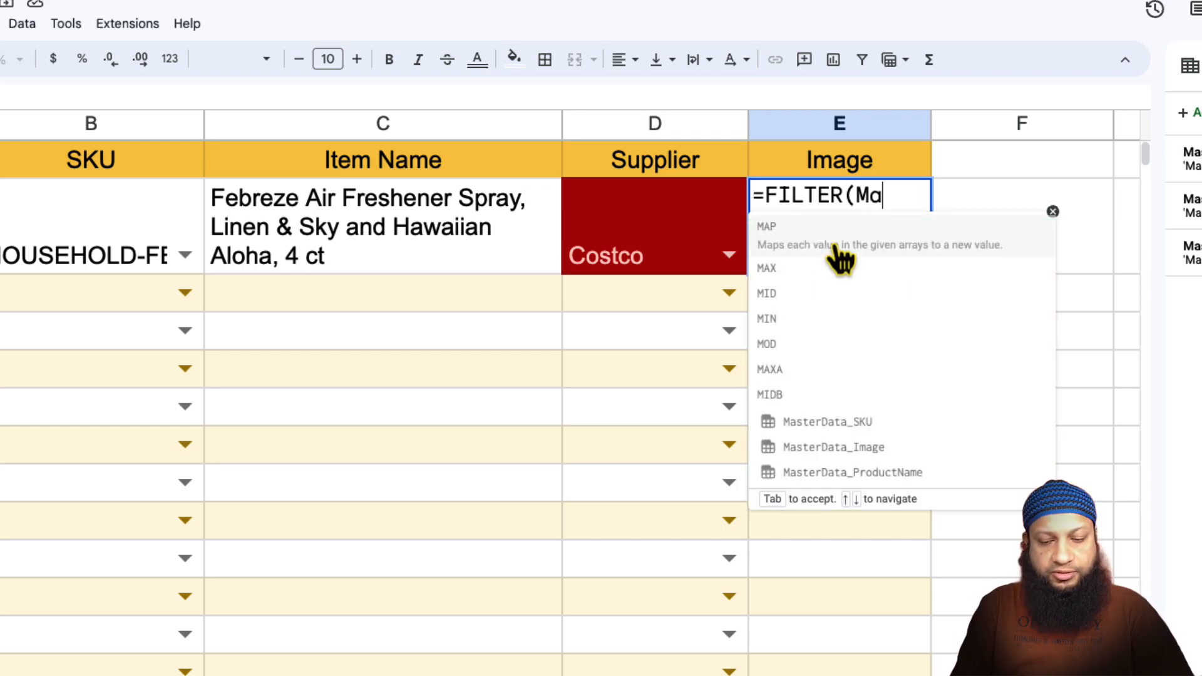
text(s)
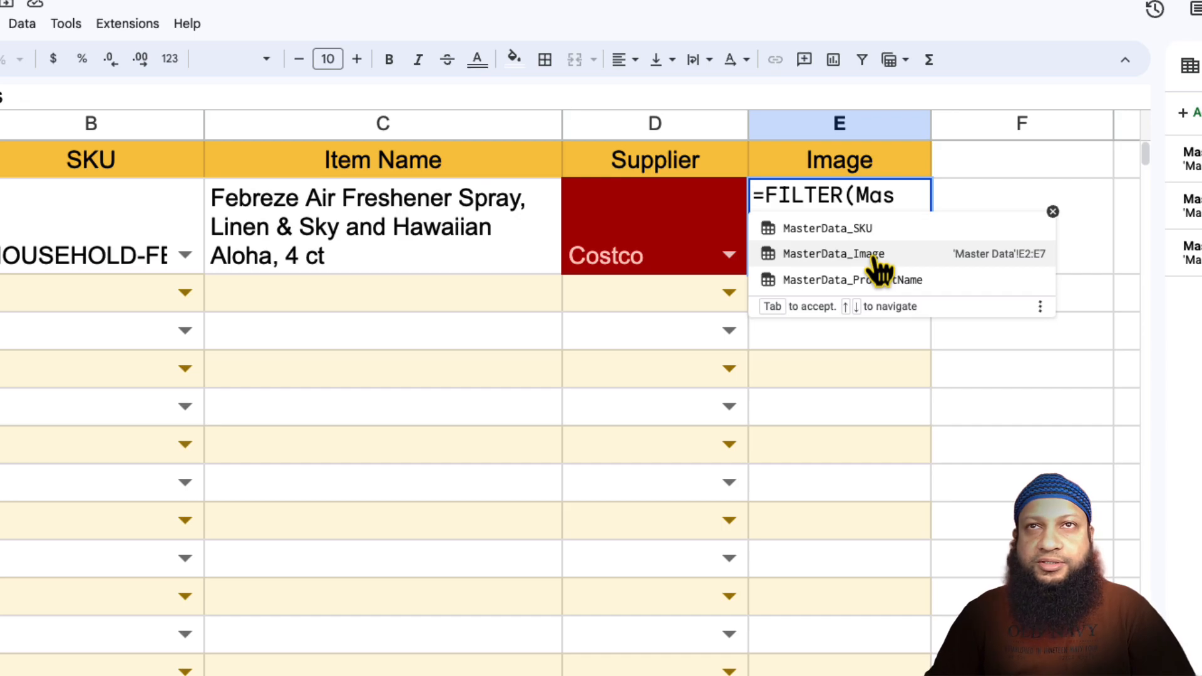
click(874, 255)
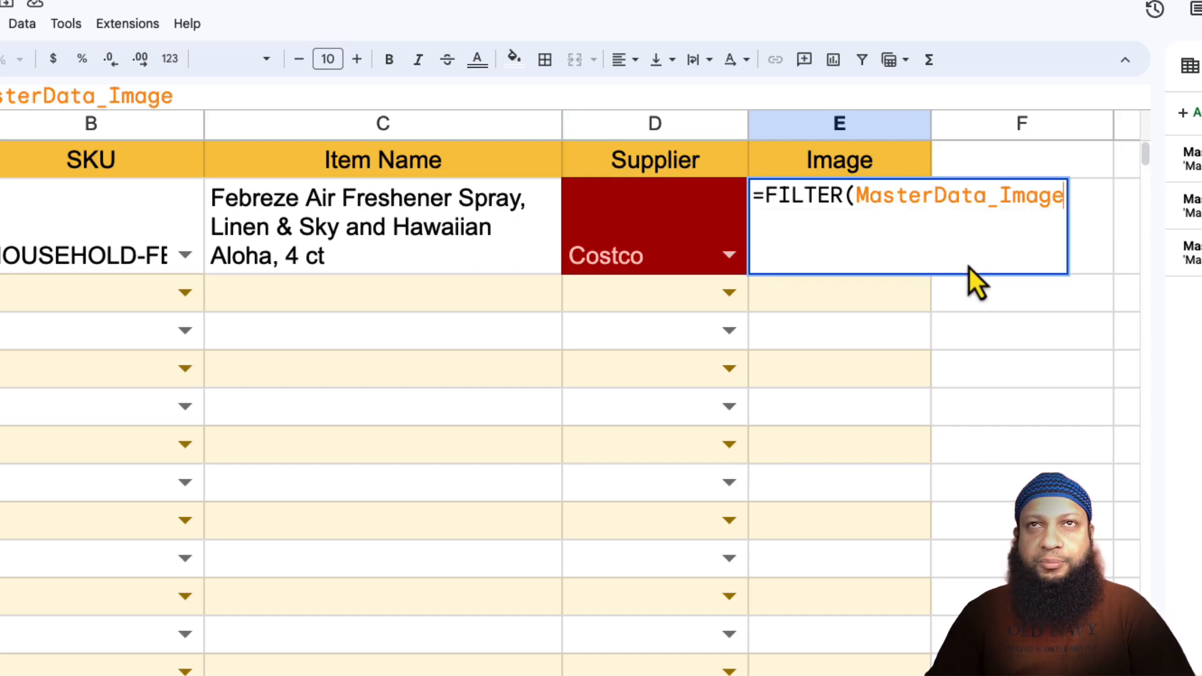
Add the condition MasterData_SKU=B2 to the Image formula in E2, enter it, and reselect the cell.
text(,)
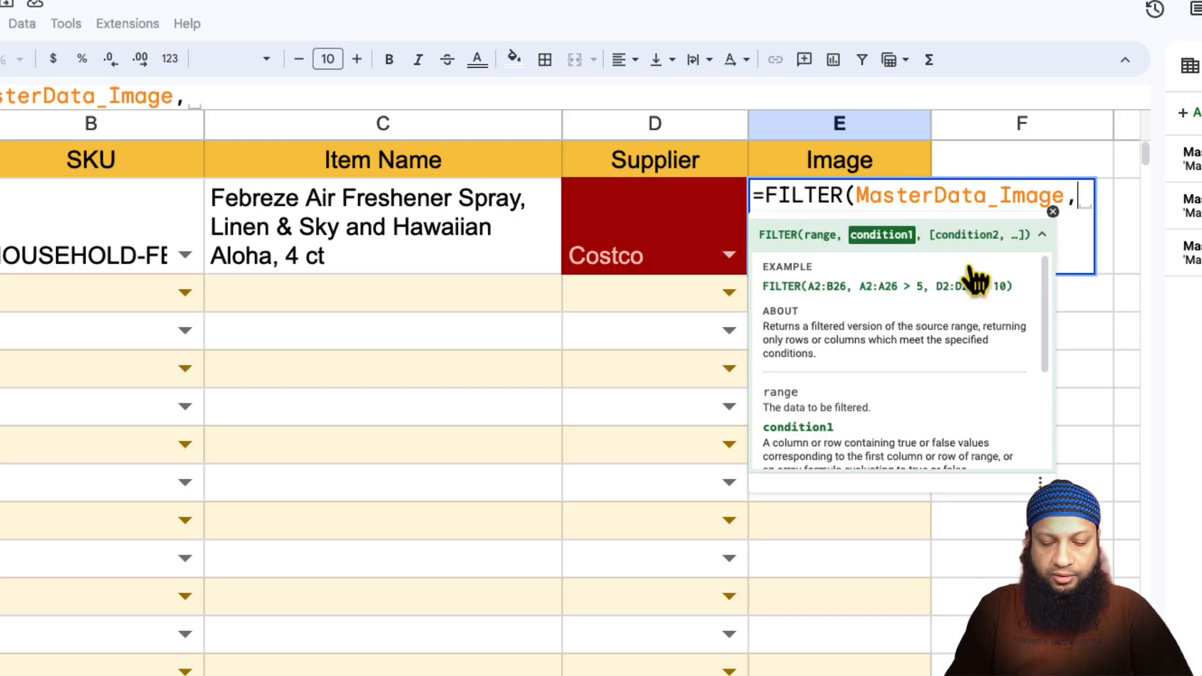
text(MasterData_SKU=)
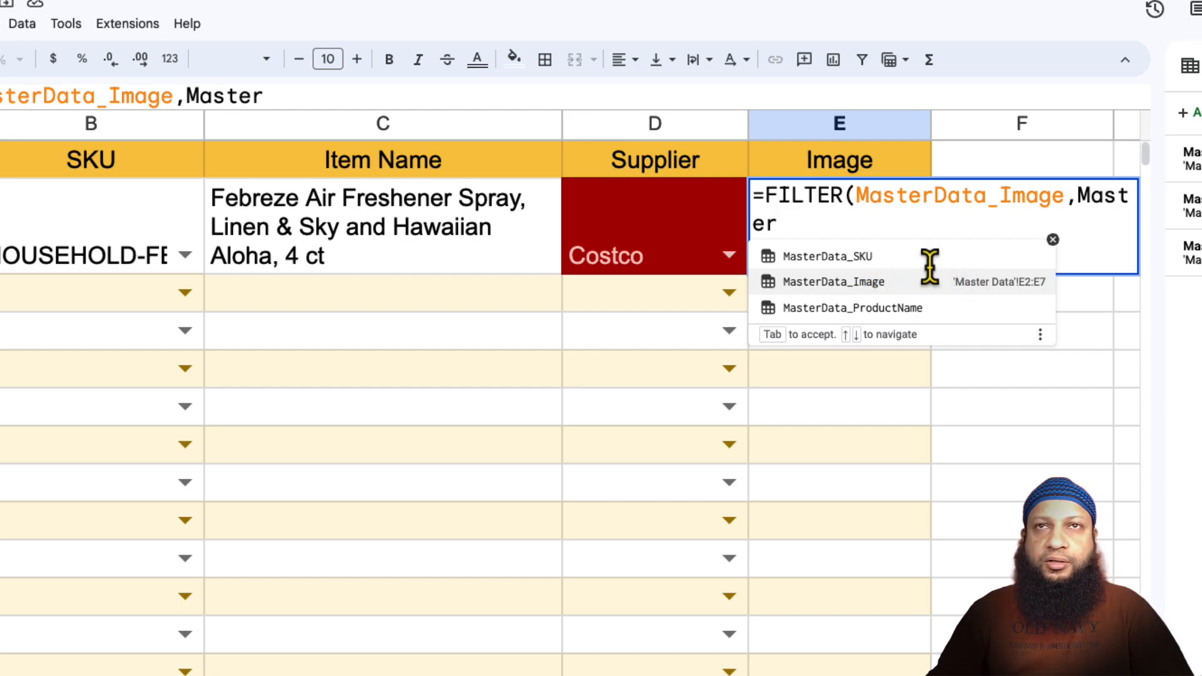
key(Tab)
text(=)
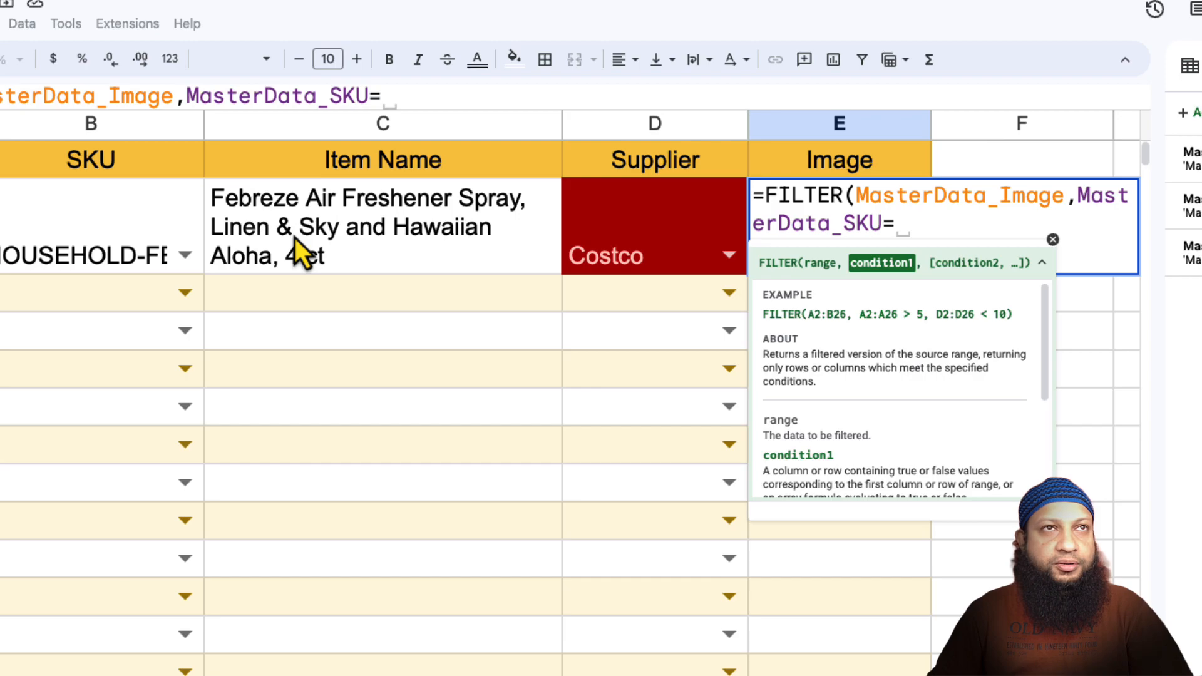
key(Left)
key(Left)
key(Left)
key(Return)
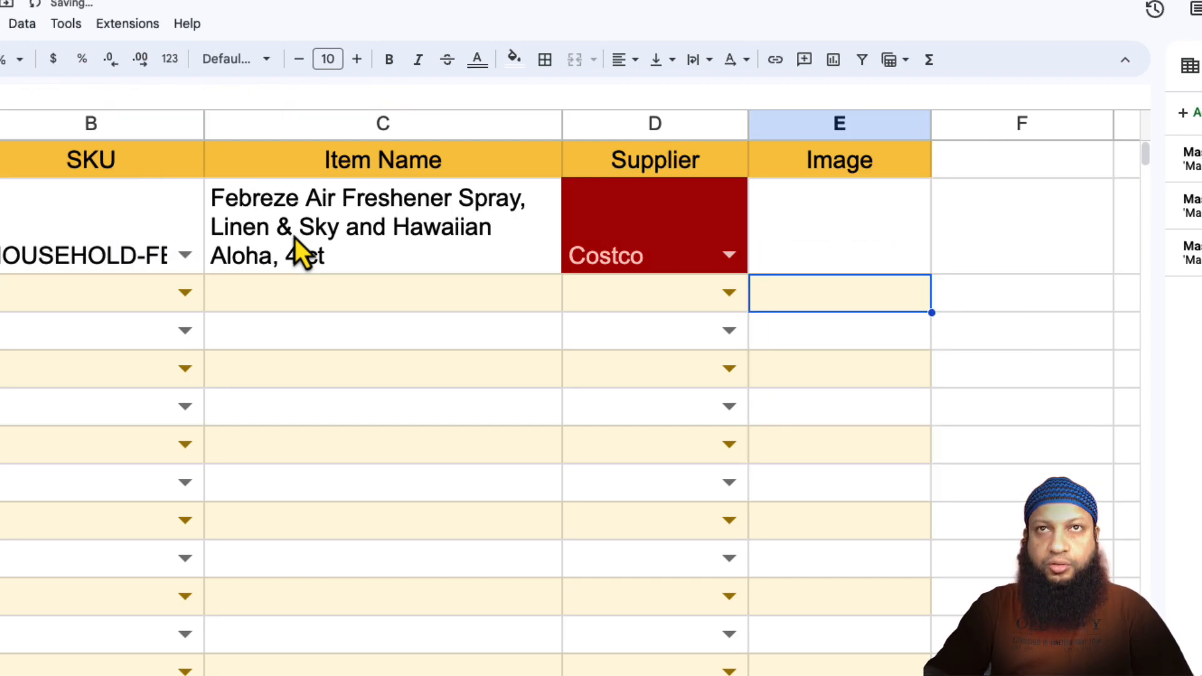
click(840, 236)
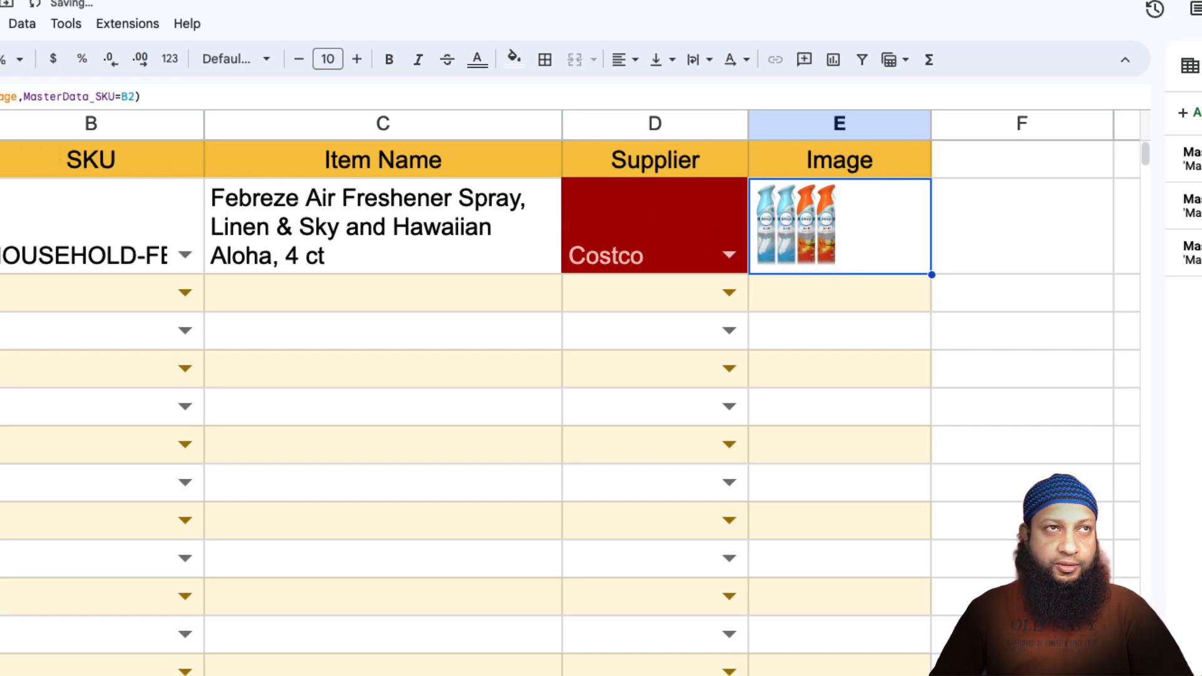
Align columns A to E to the centre horizontally and to the middle vertically.
shift+click(796, 159)
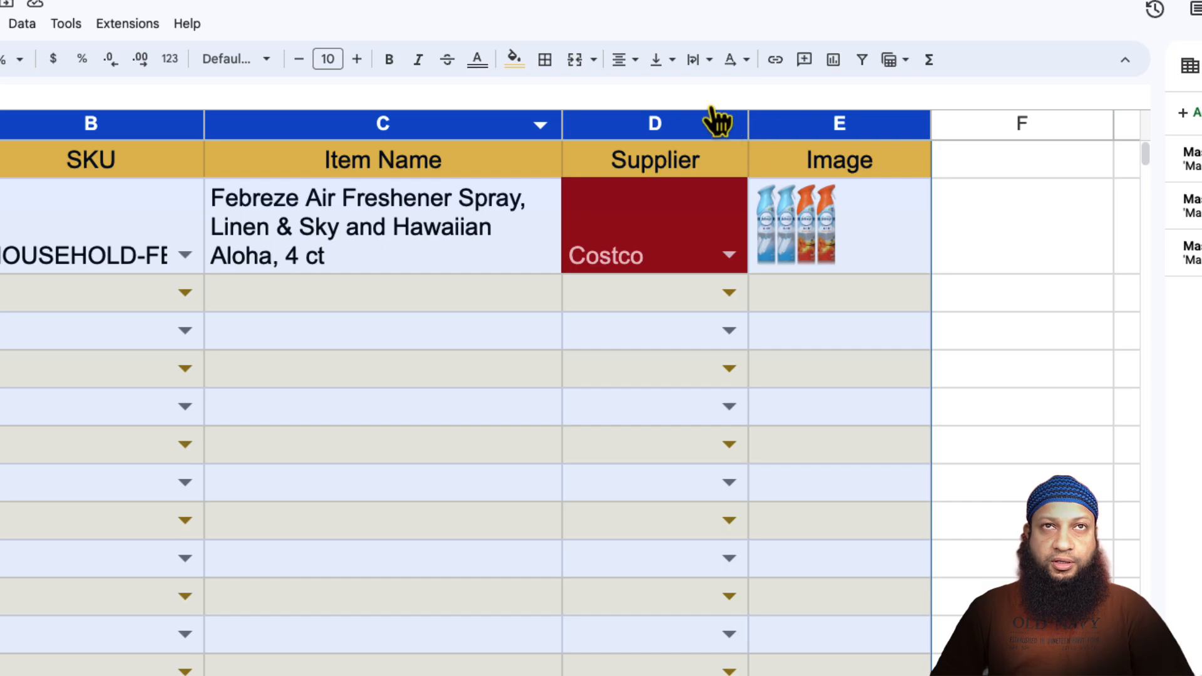
click(626, 60)
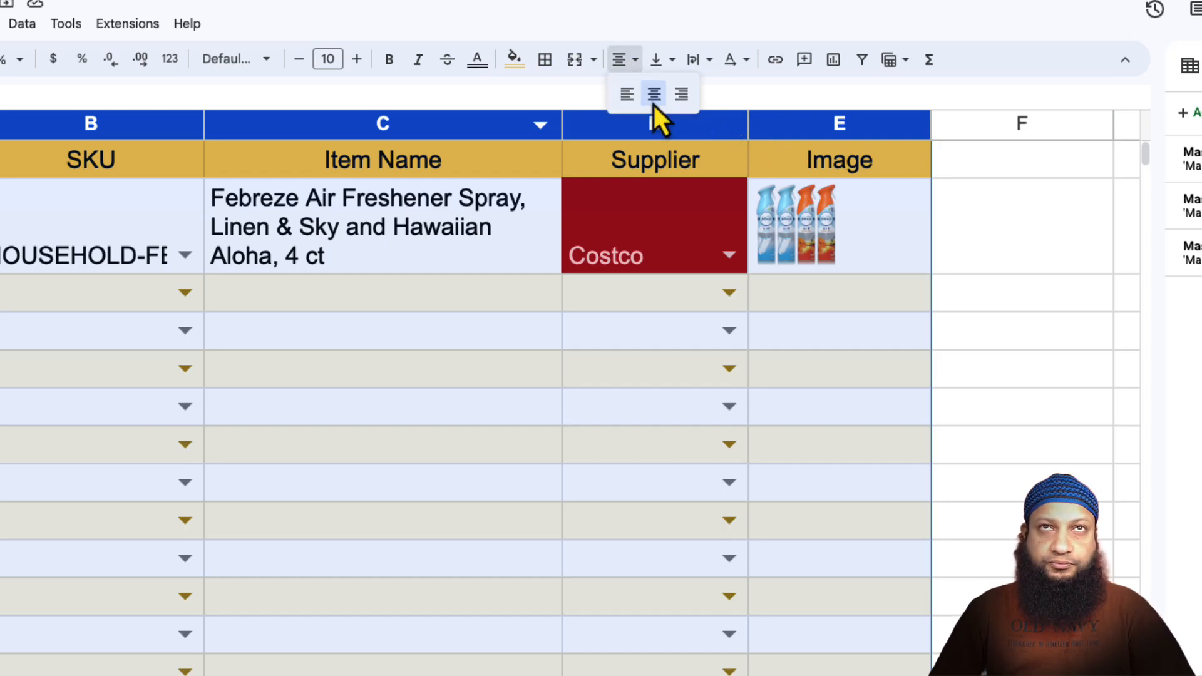
click(665, 93)
click(667, 59)
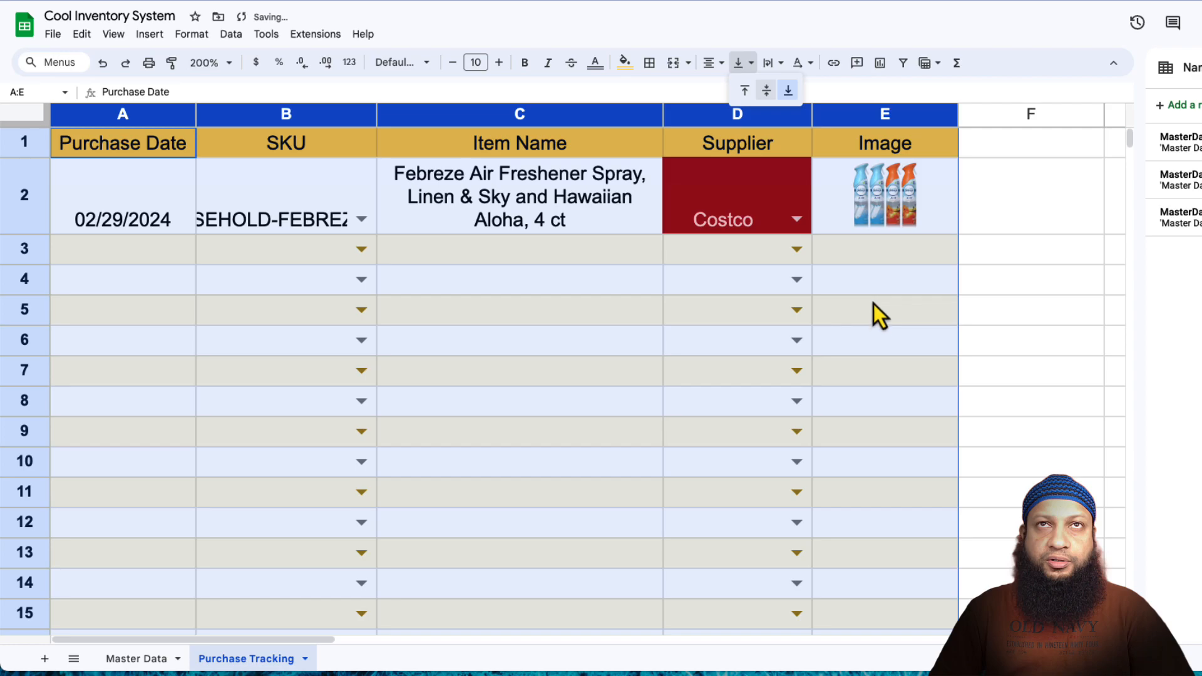
click(765, 90)
click(875, 307)
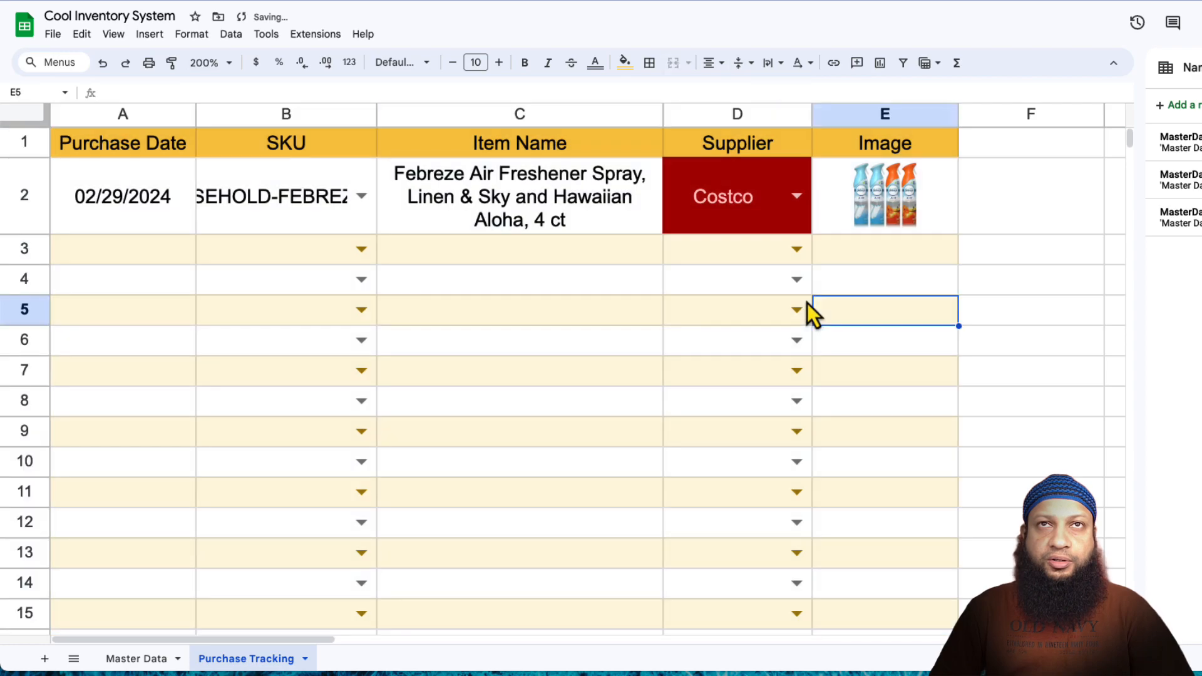
Set the SKU in B2 to BEAUTY-NATIVE-01 and widen the SKU column to fit the full codes.
click(300, 205)
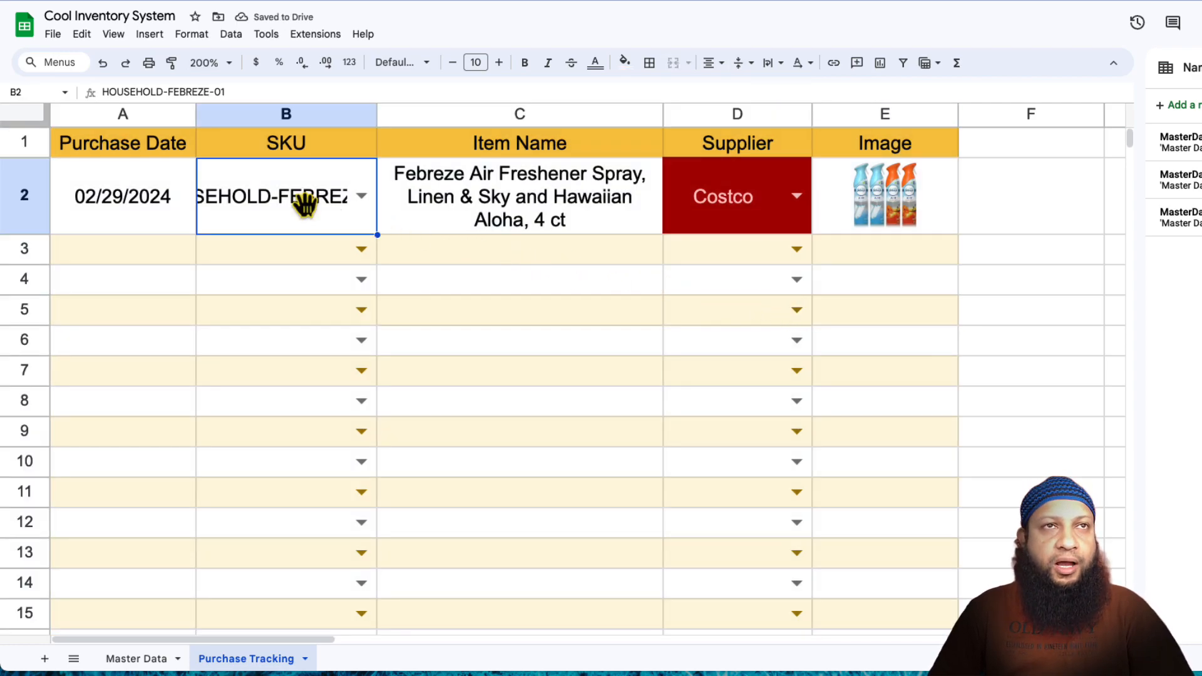
click(366, 199)
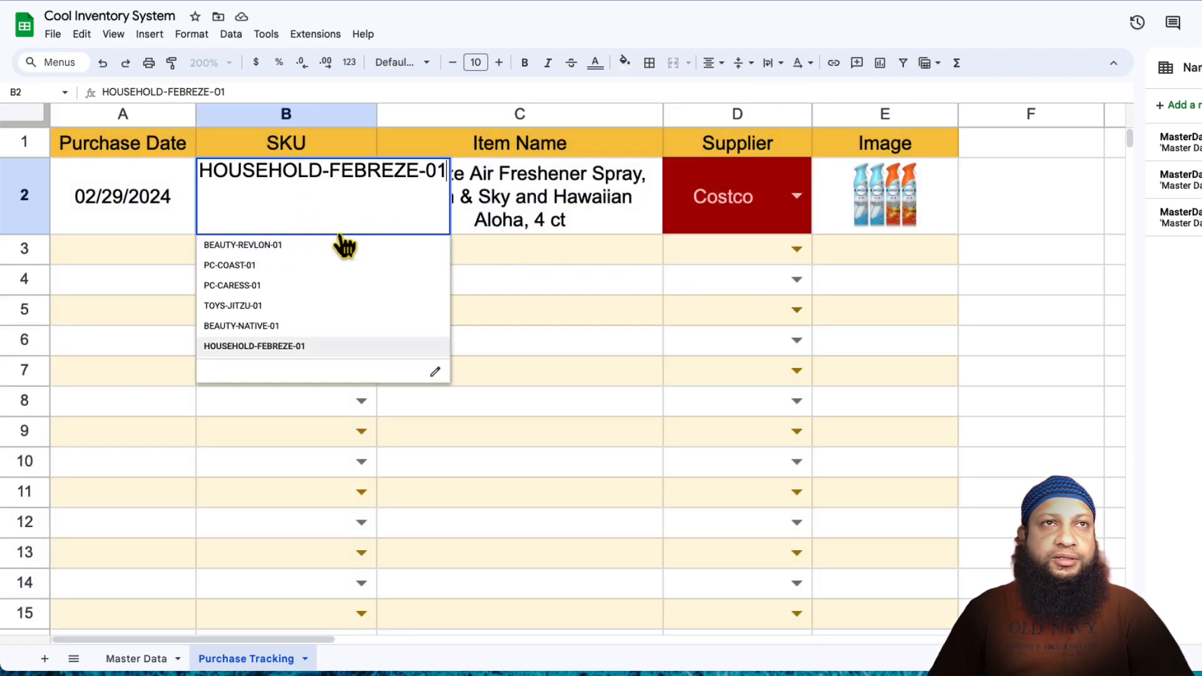
click(241, 326)
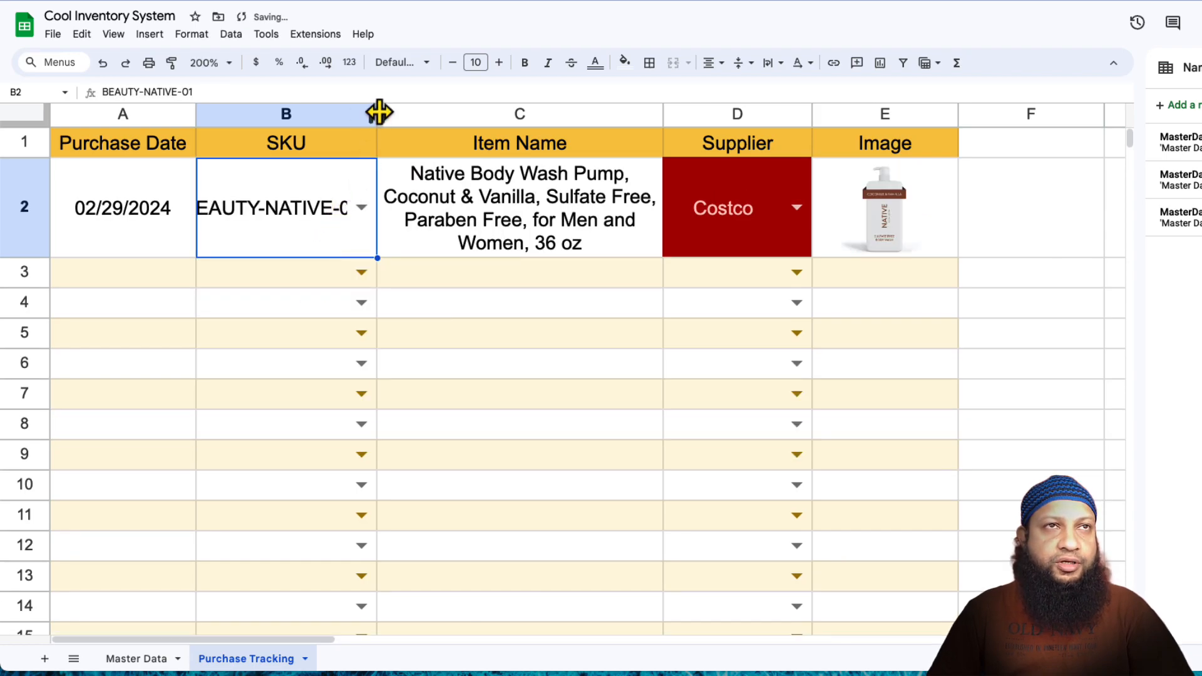
click(602, 216)
Left-align the Item Name column C, keeping its header in C1 centred.
click(591, 114)
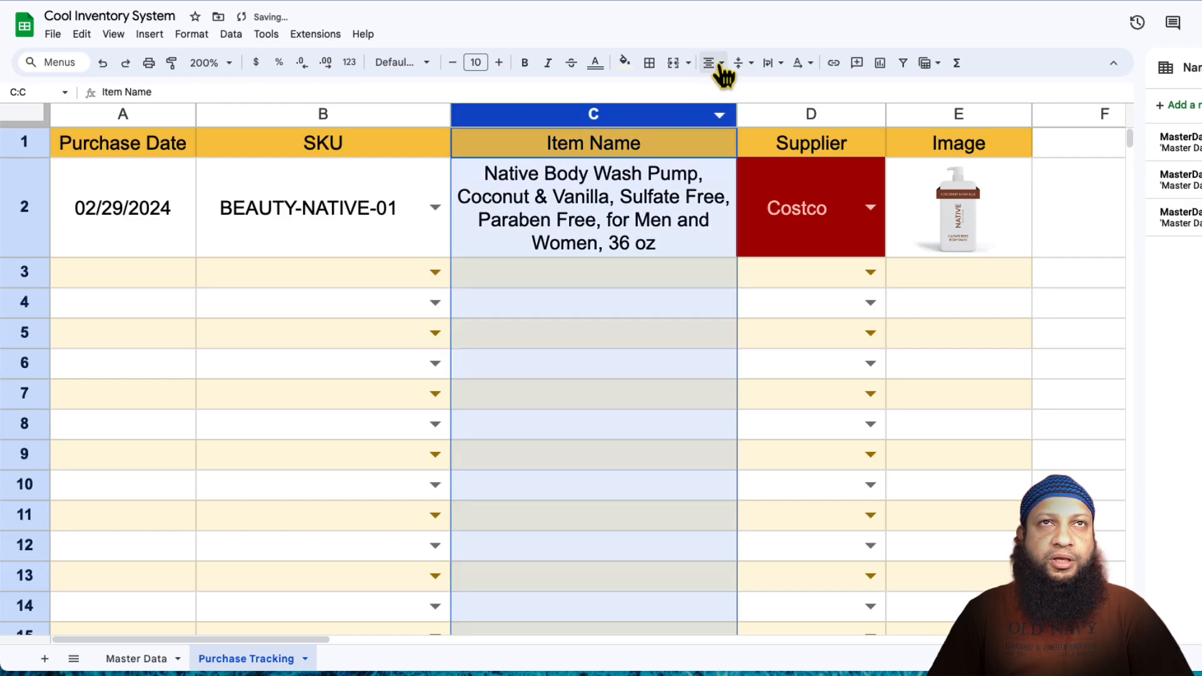
click(719, 66)
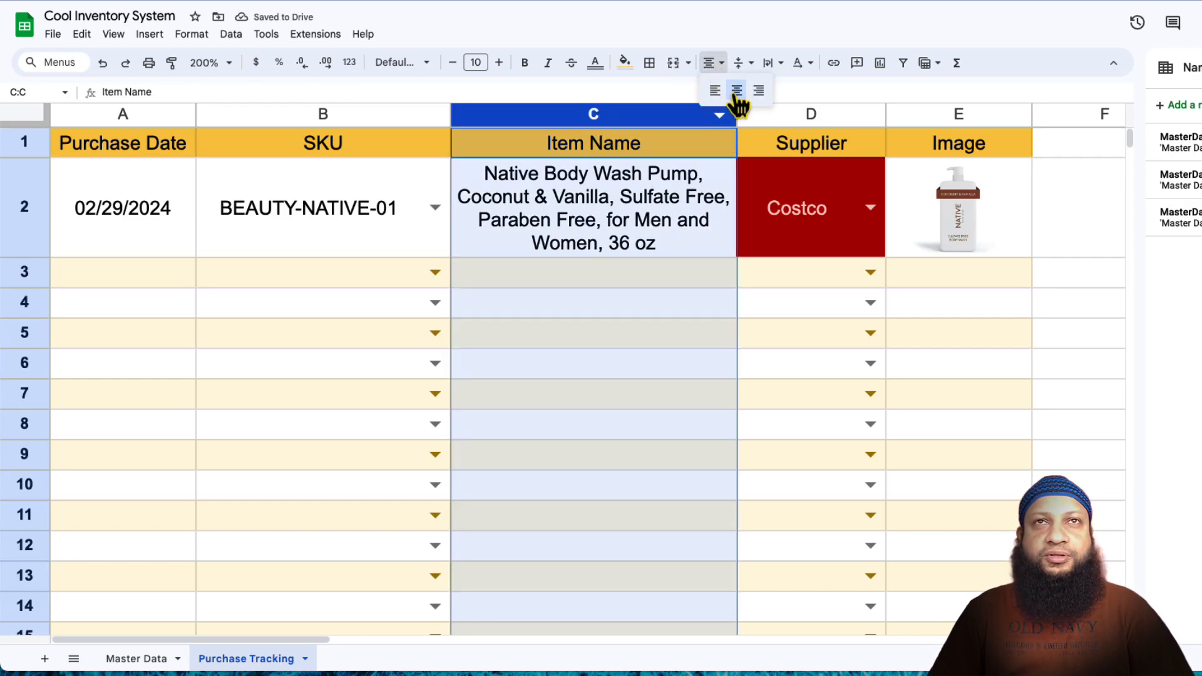
key(ctrl+shift+l)
click(756, 316)
click(621, 150)
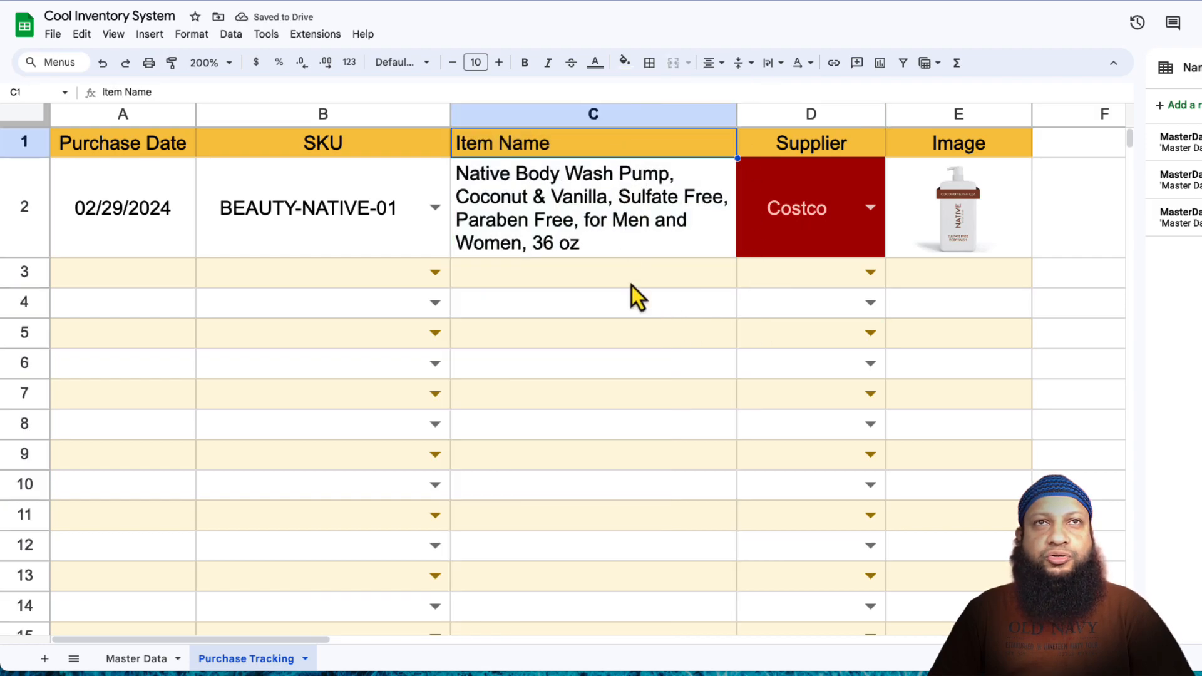
key(ctrl+shift+e)
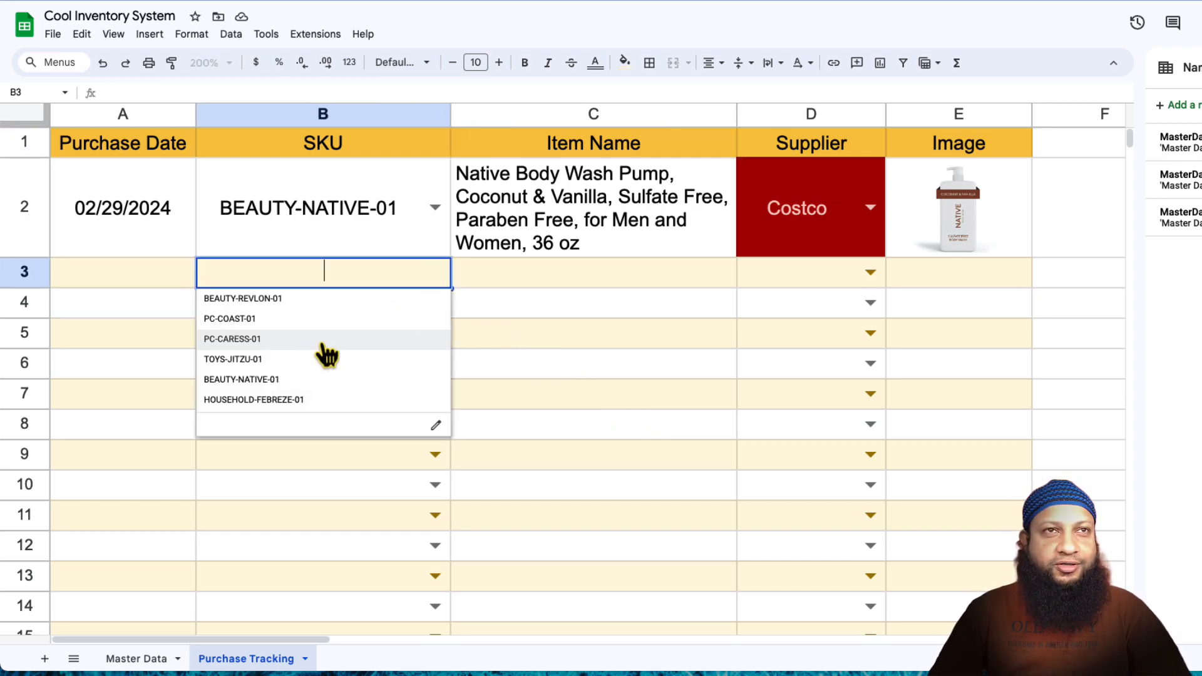
Enter the purchase date 2/29/2024 in cell A3.
click(537, 307)
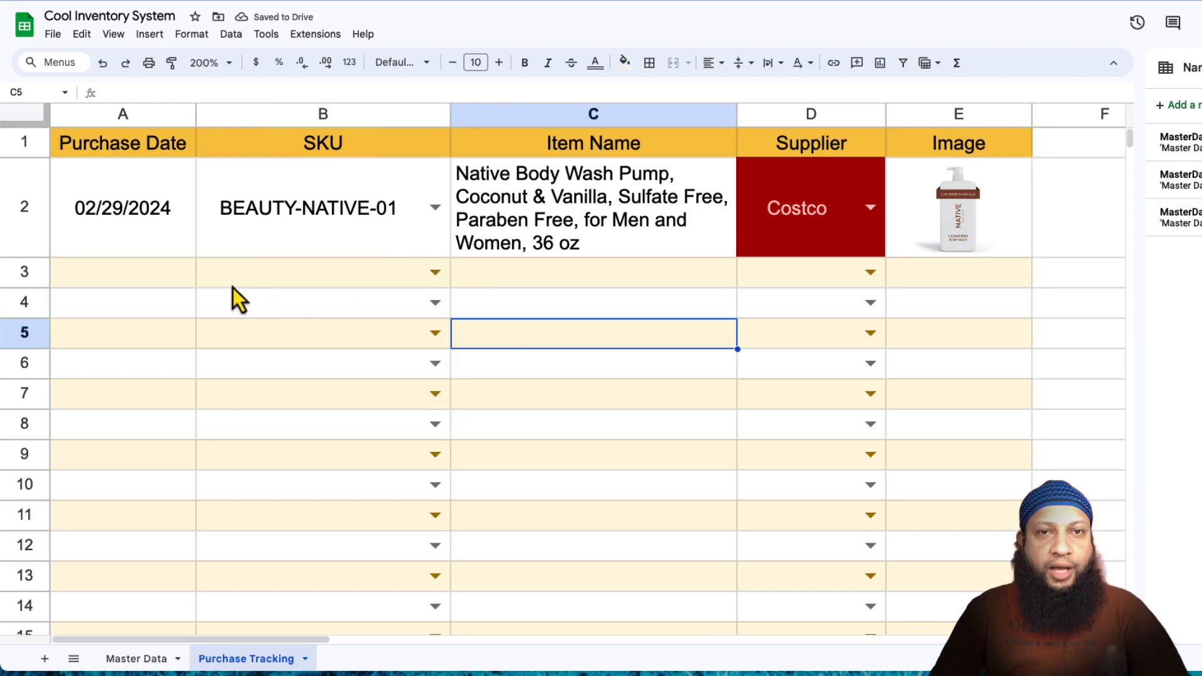
click(171, 285)
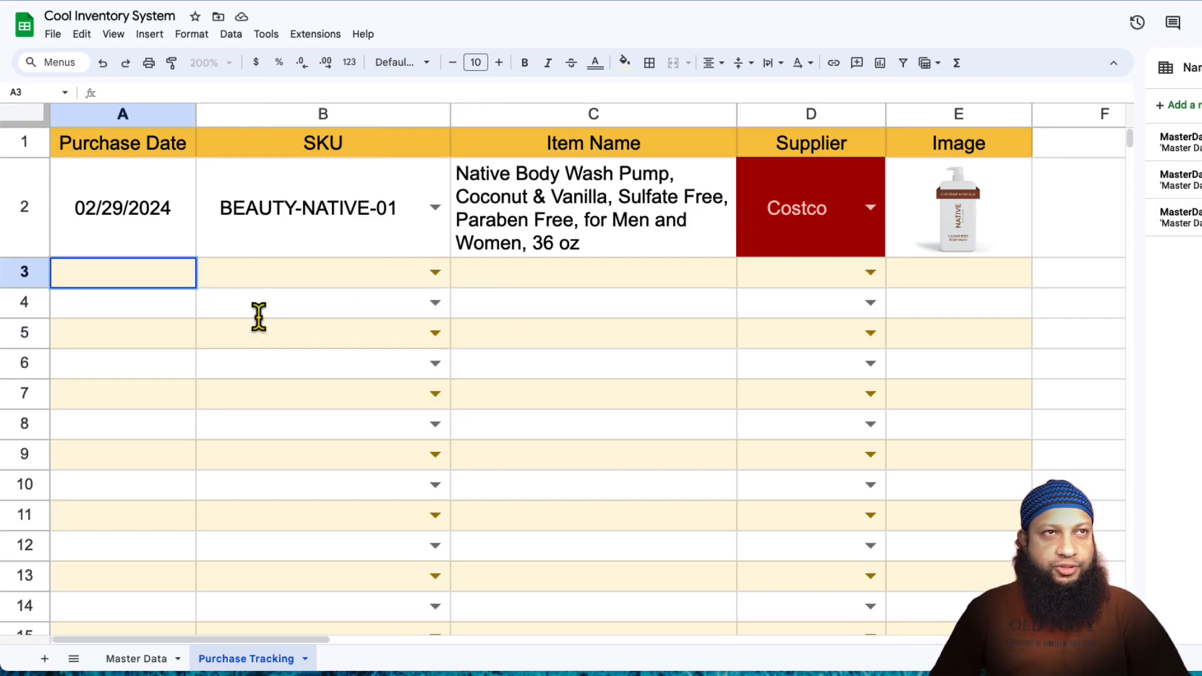
key(Return)
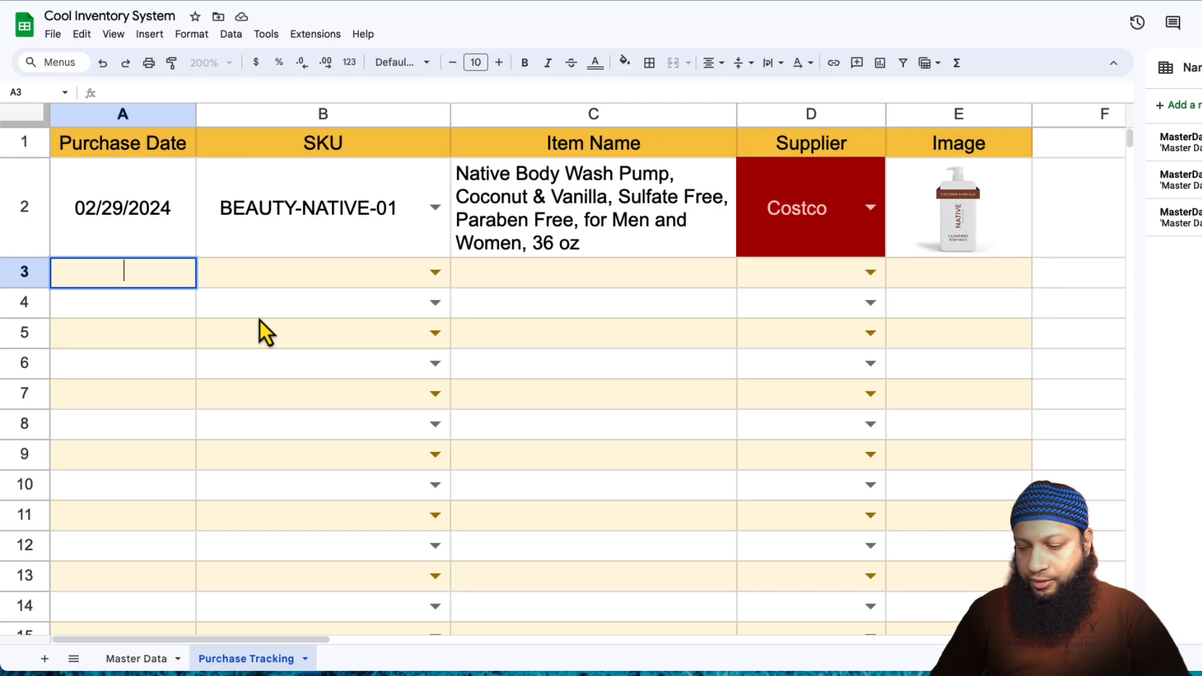
text(2/29/2024)
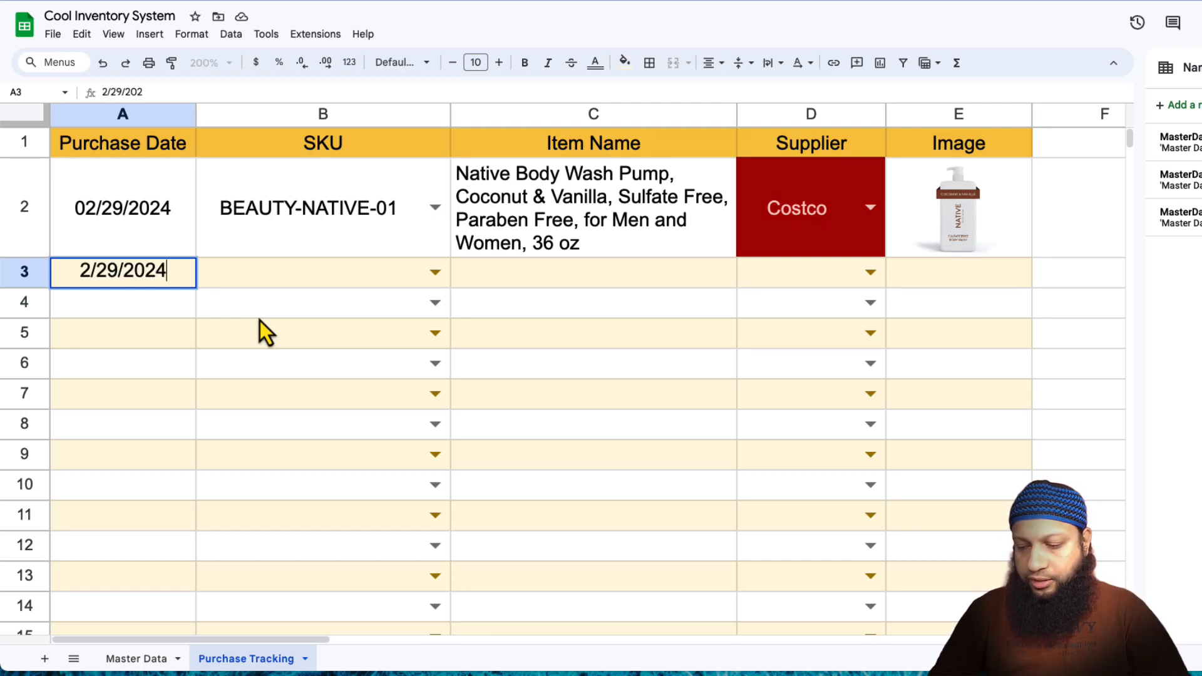
key(Return)
Choose TOYS-JITZU-01 as the SKU in B3 and Sams as the supplier in D3.
click(434, 273)
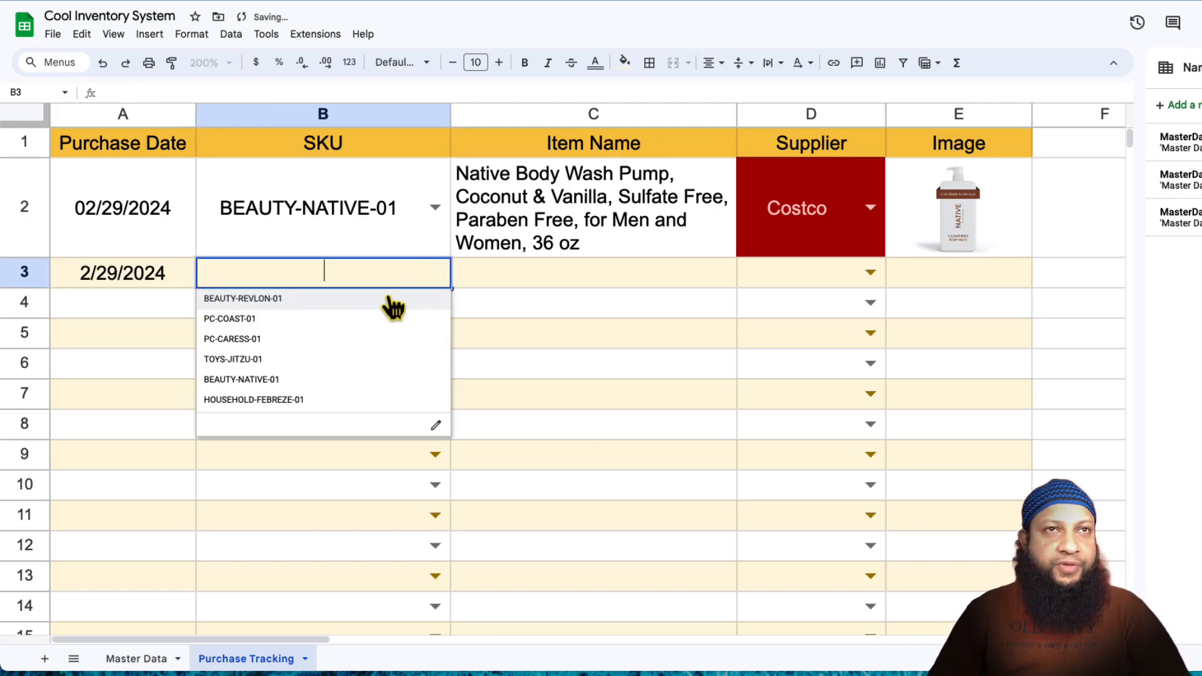
click(255, 360)
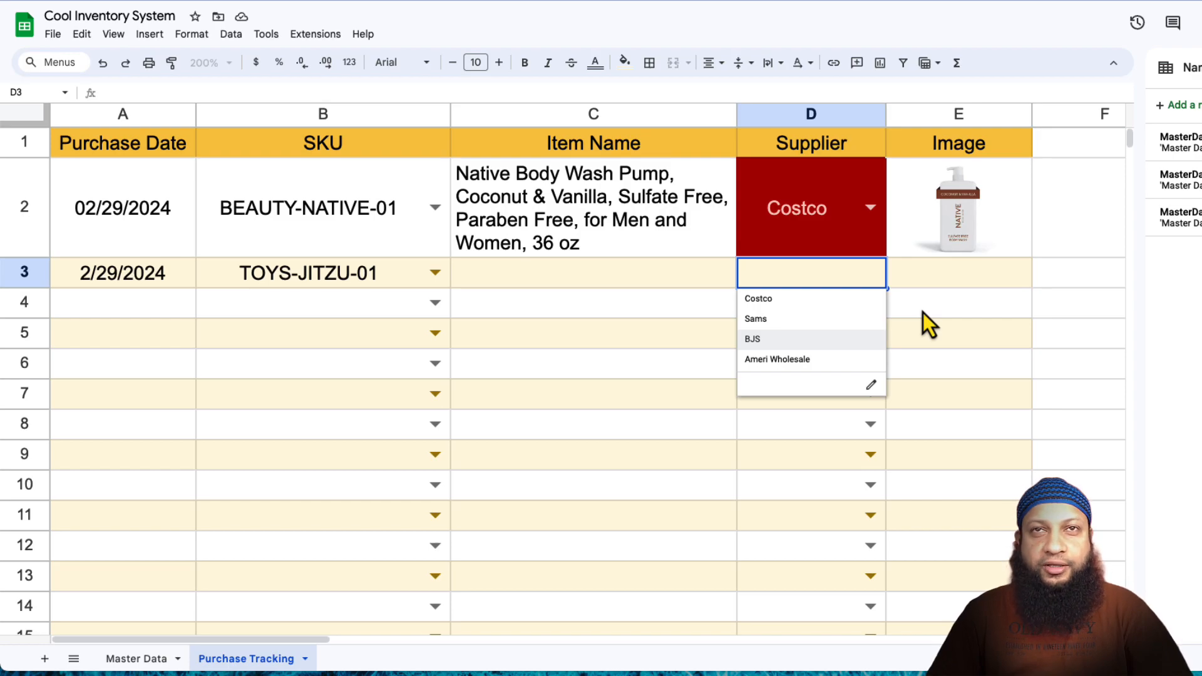
key(Up)
key(Return)
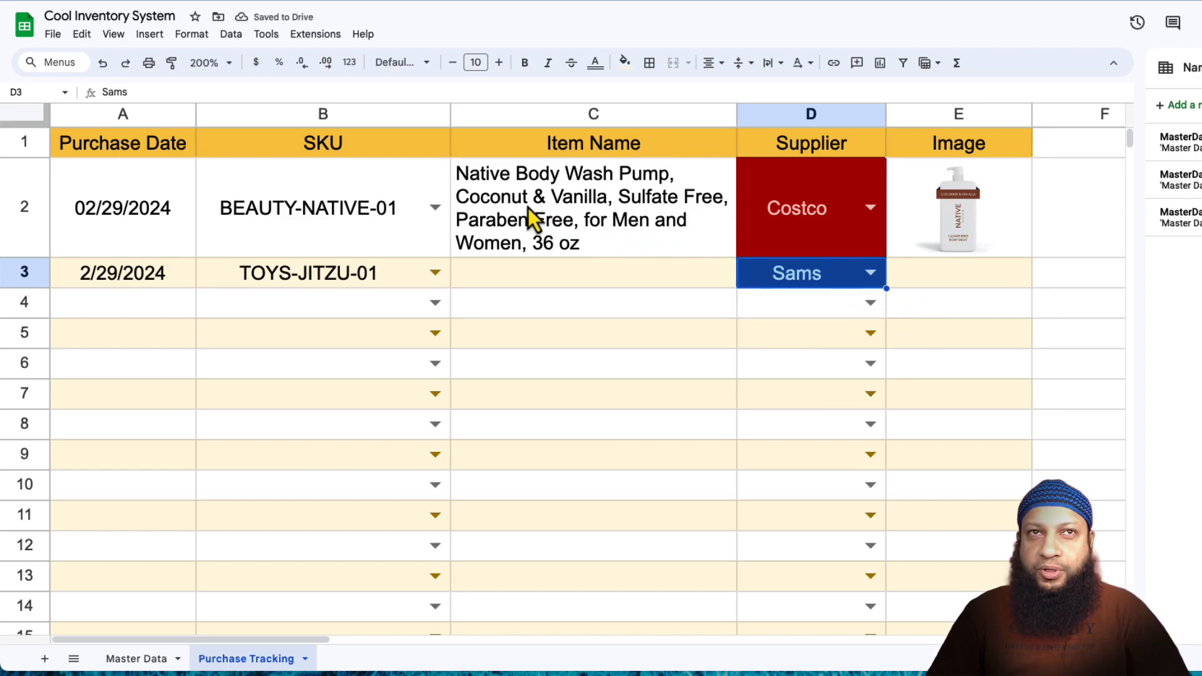
Change the SKU in B2 to PC-CARESS-01.
click(478, 220)
click(436, 208)
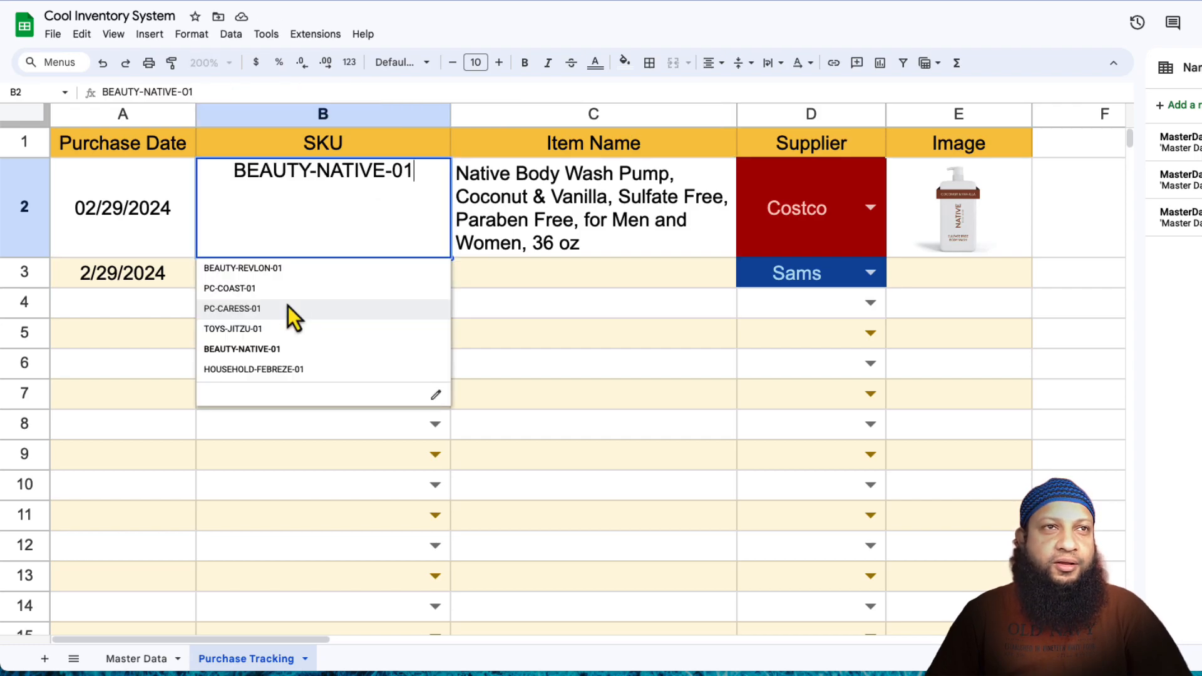
click(337, 306)
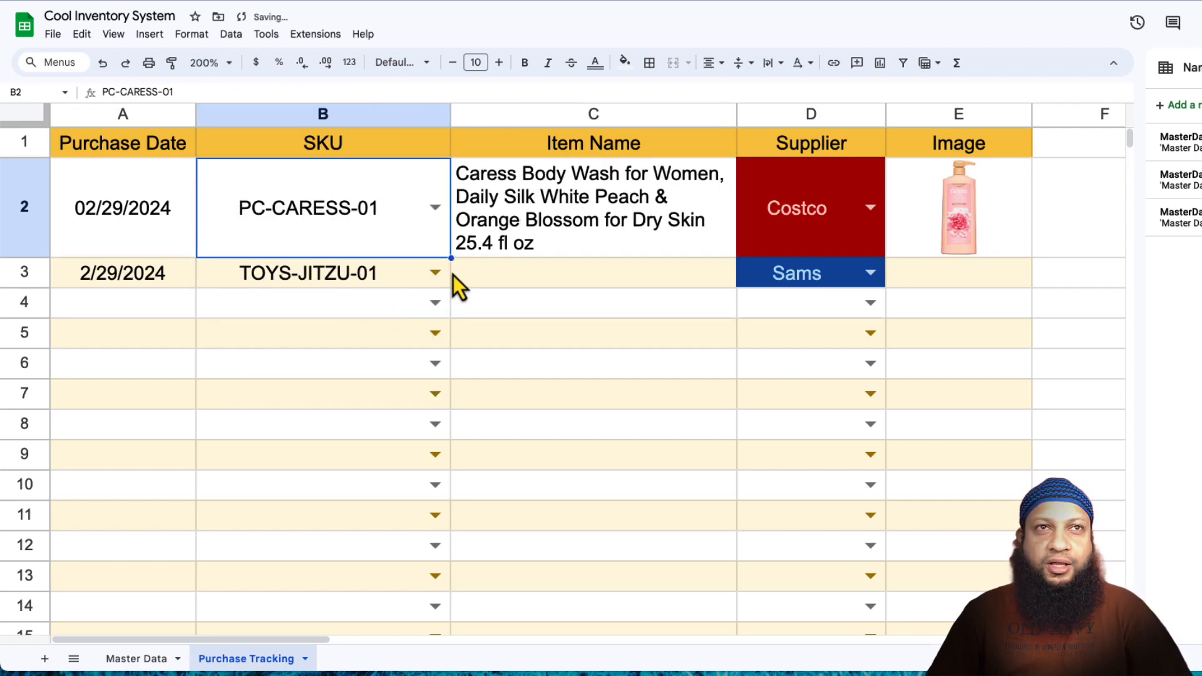
Copy the Item Name FILTER formula from C2 down through C14.
click(553, 227)
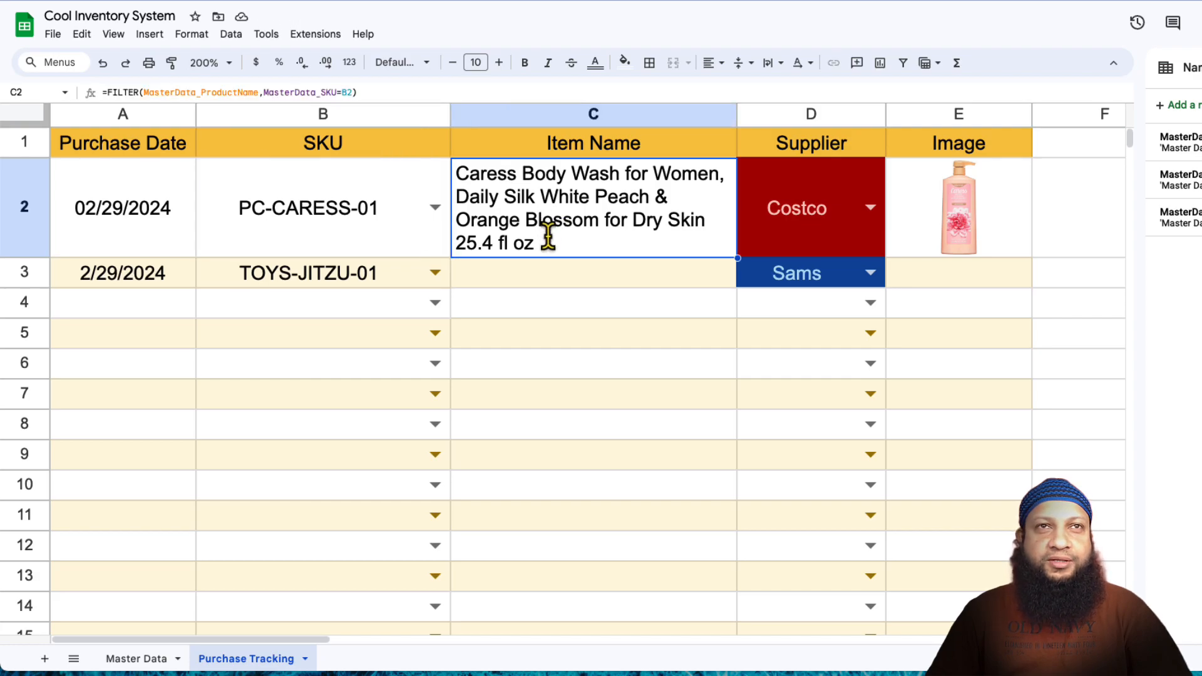
click(555, 276)
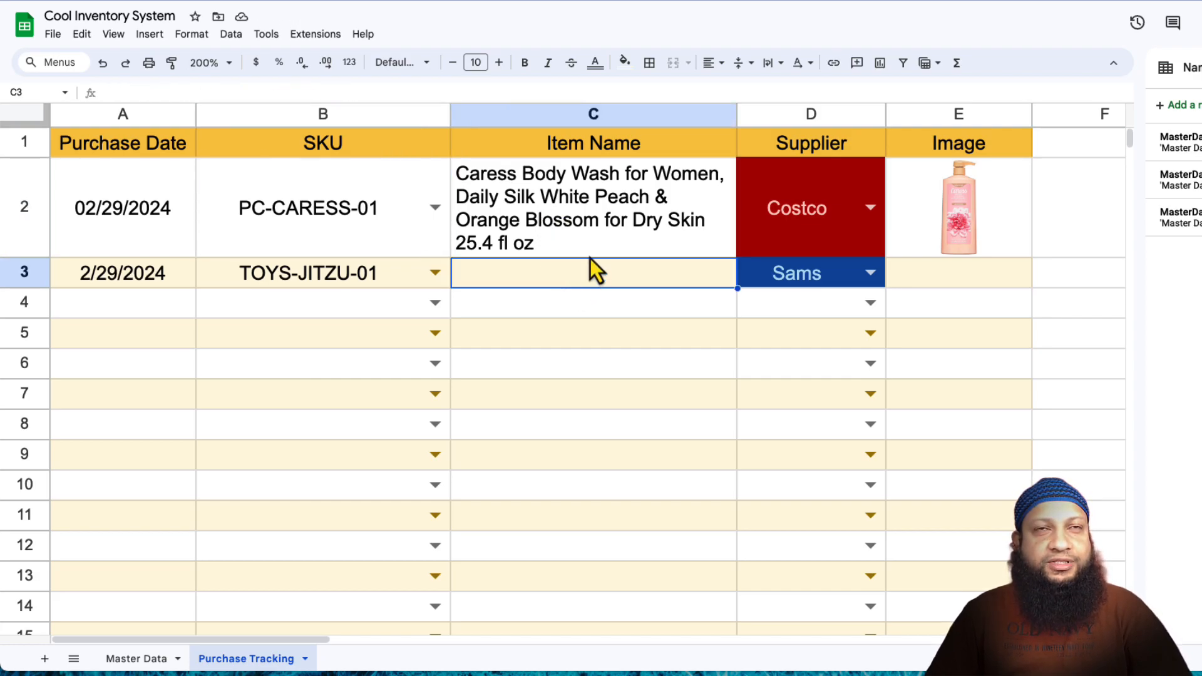
key(Up)
drag(738, 256, 691, 602)
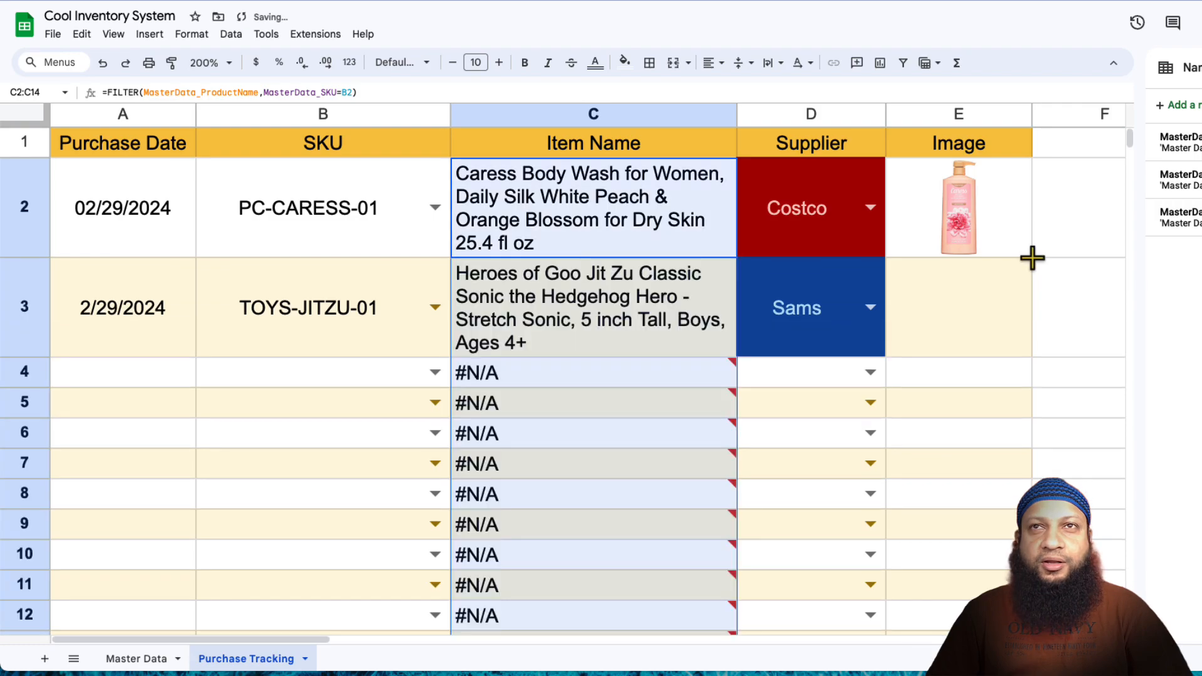
Copy the Image formula from E2 down through the rows below in column E.
click(1030, 253)
drag(1032, 257, 976, 616)
click(853, 403)
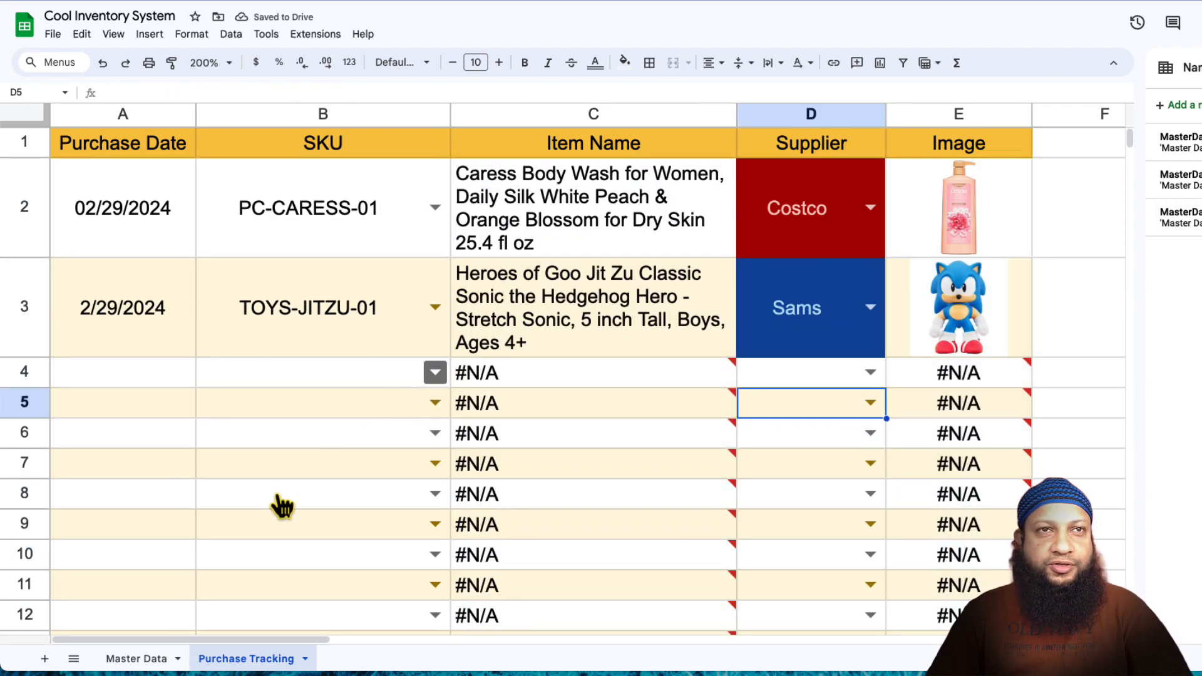
In row 4, choose SKU PC-CARESS-01, replace it with BEAUTY-NATIVE-01, and set the supplier to BJS.
click(433, 374)
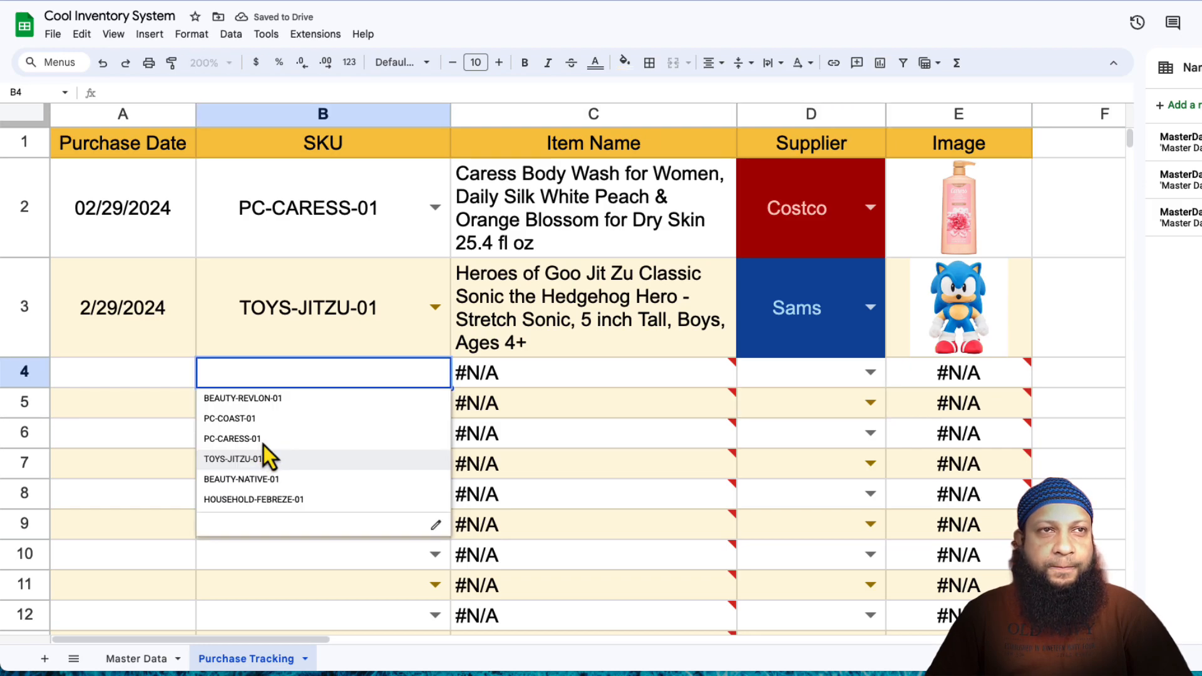
click(263, 445)
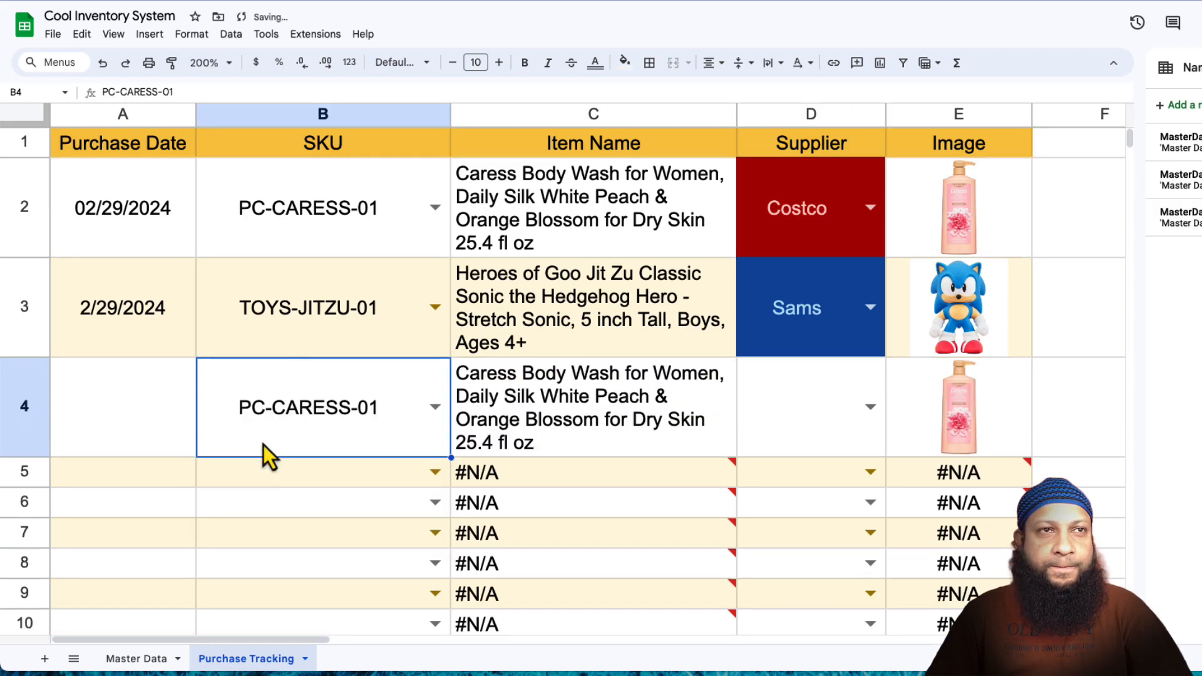
click(438, 422)
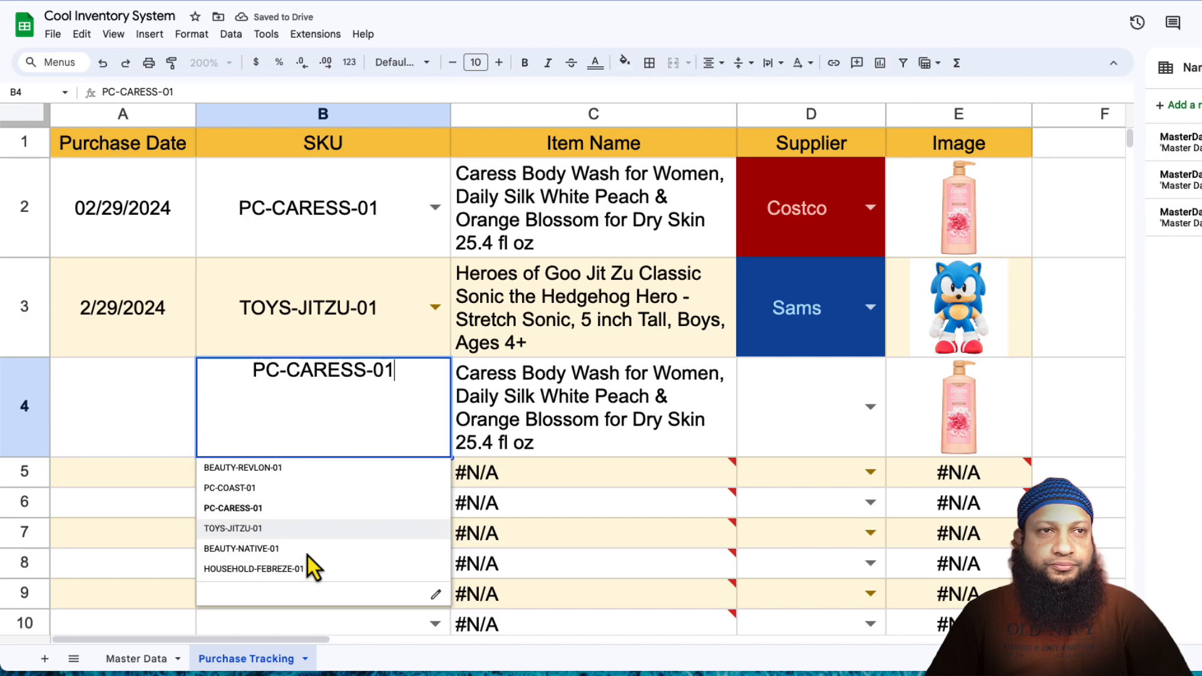
click(295, 547)
click(147, 339)
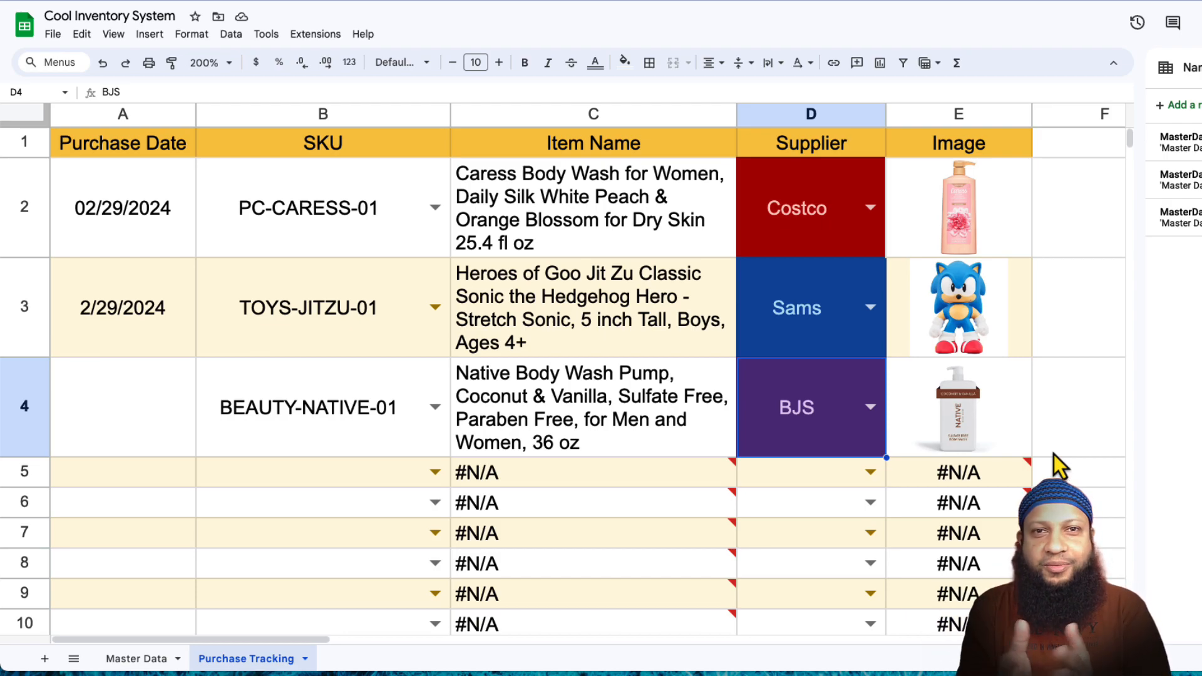
Clear the SKU from cell B4.
click(340, 429)
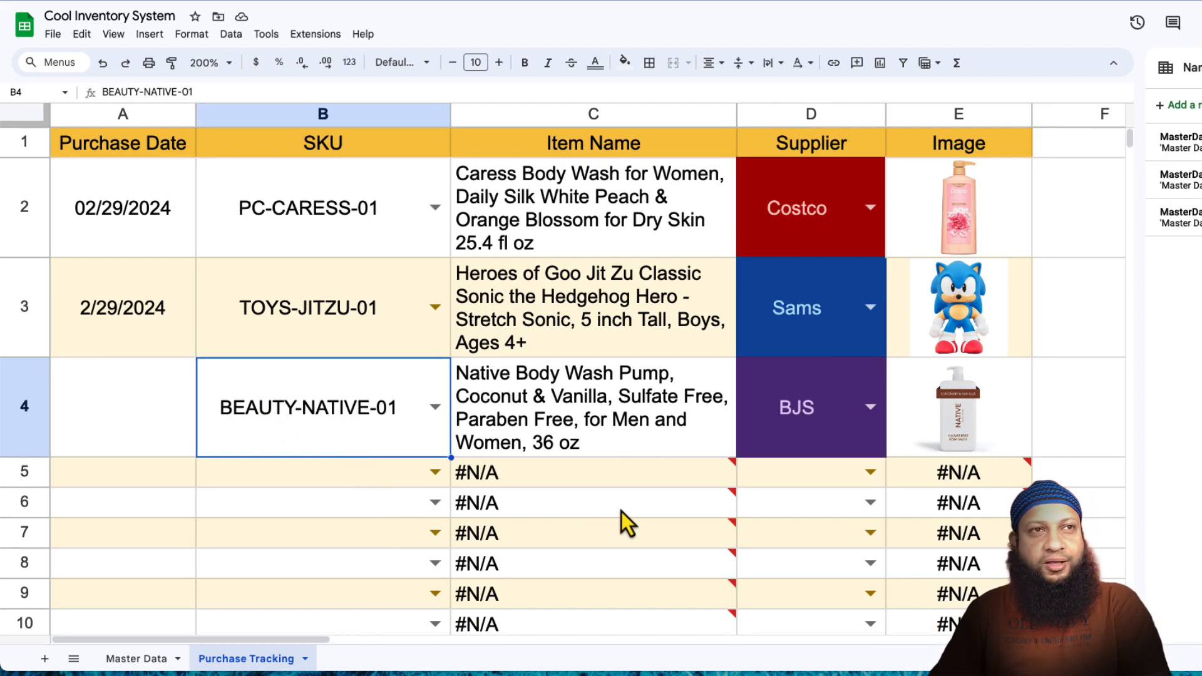
key(super+z)
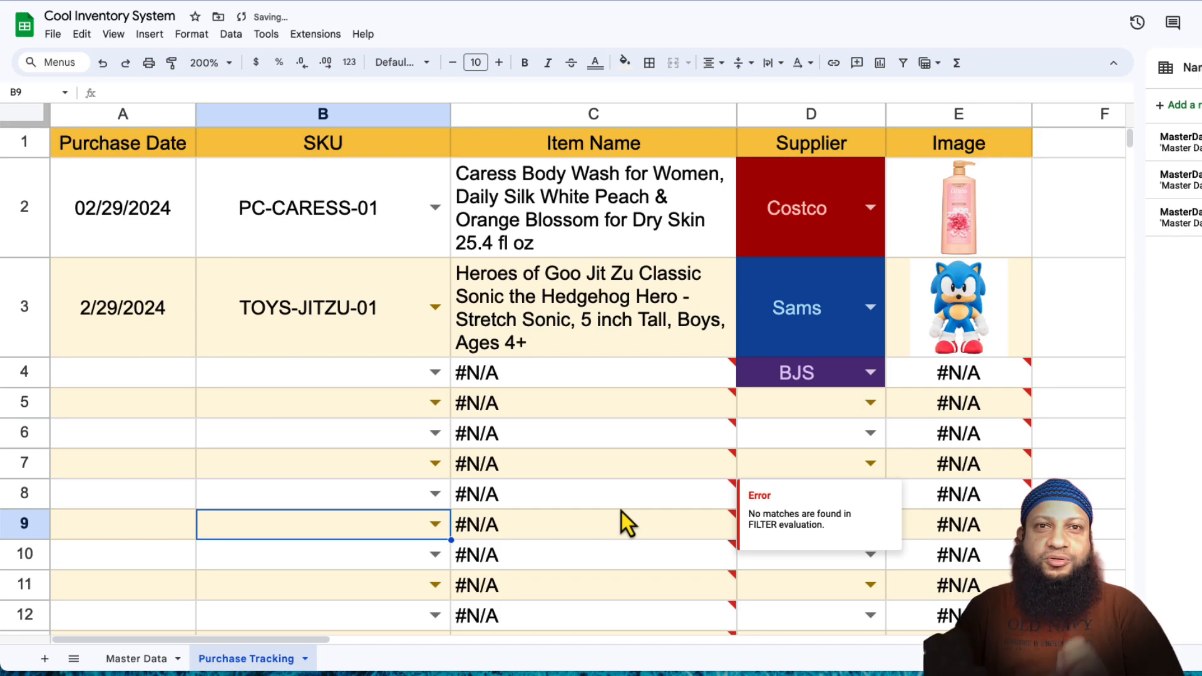